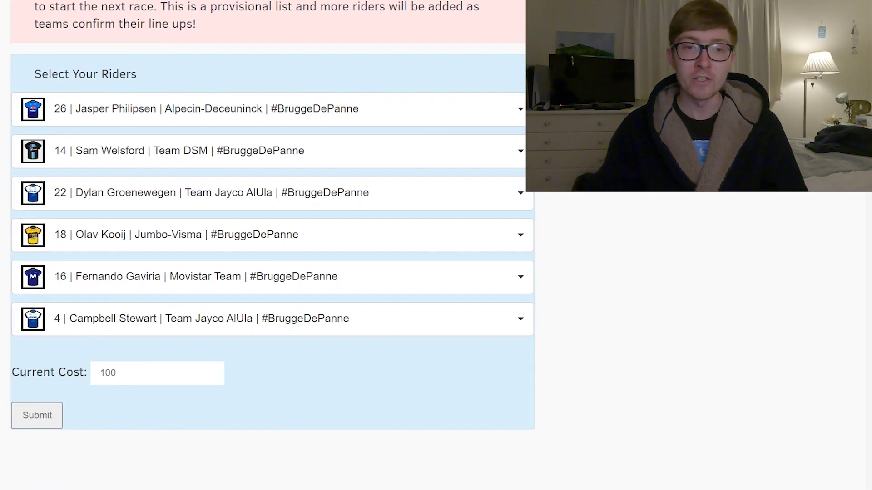
Open the rider choices for the first slot, currently held by Jasper Philipsen
left_click(496, 114)
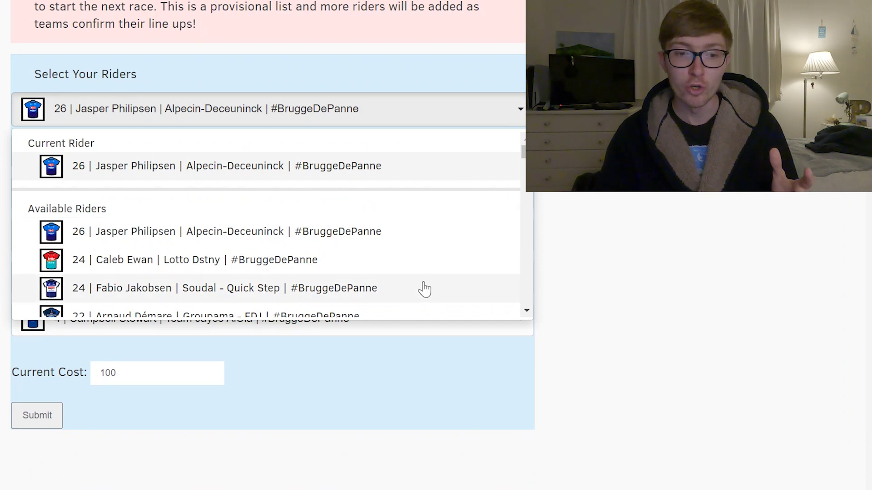
left_click(526, 311)
left_click(526, 312)
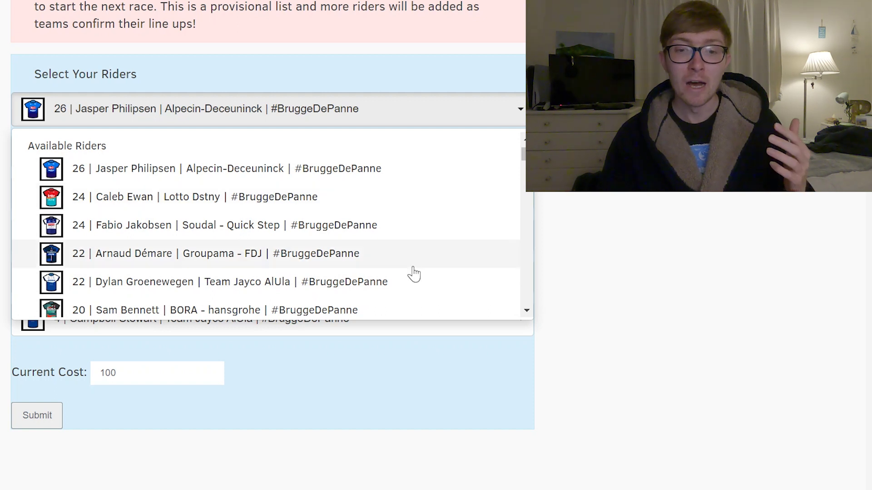
left_click(528, 312)
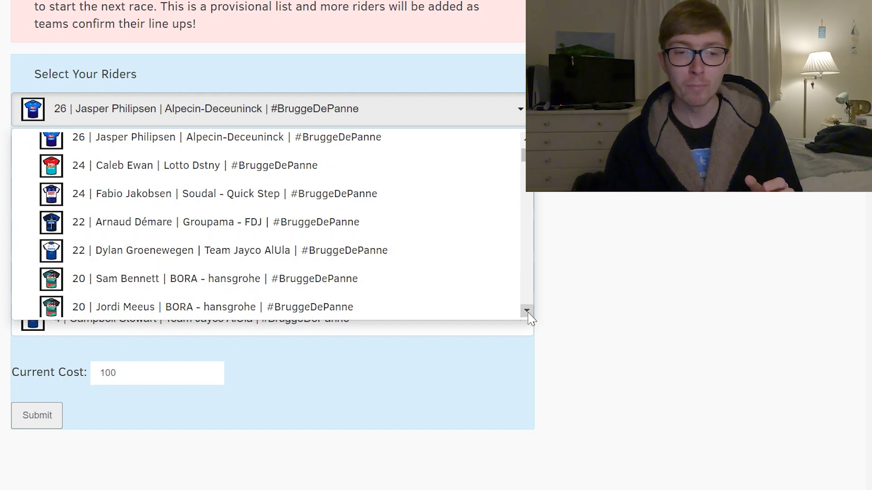
scroll(526, 309, "down", 2)
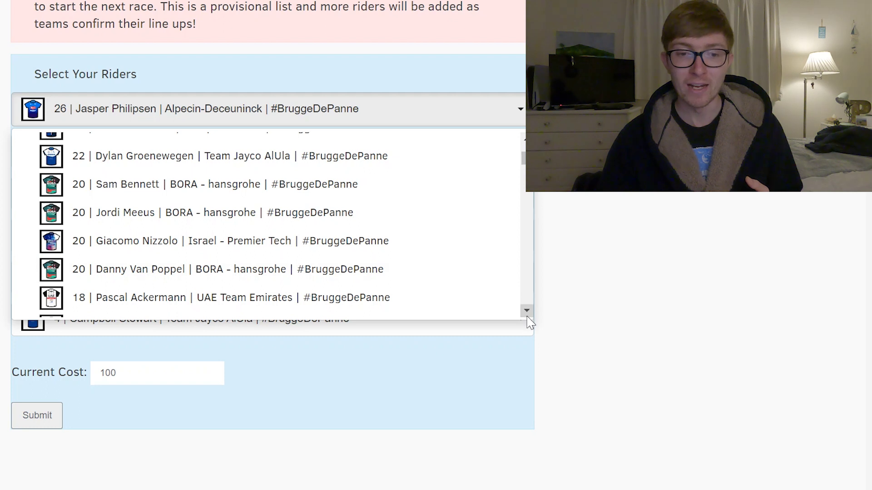
scroll(526, 308, "down", 2)
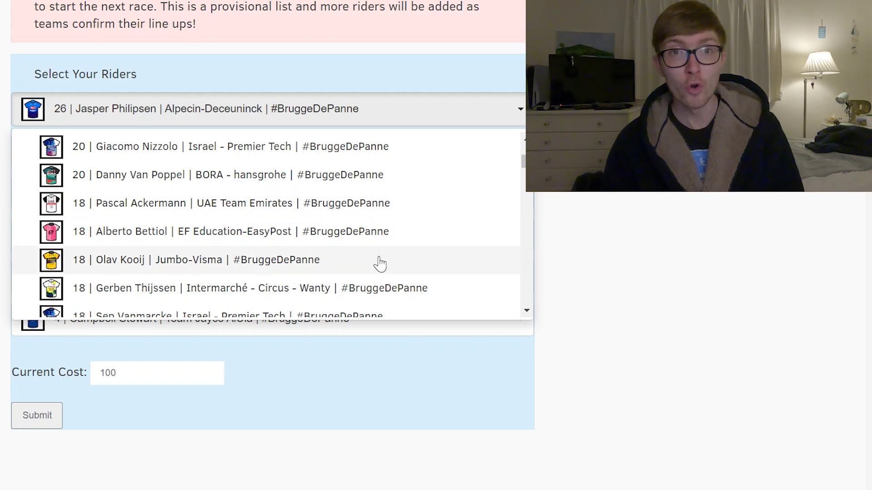
left_click(529, 312)
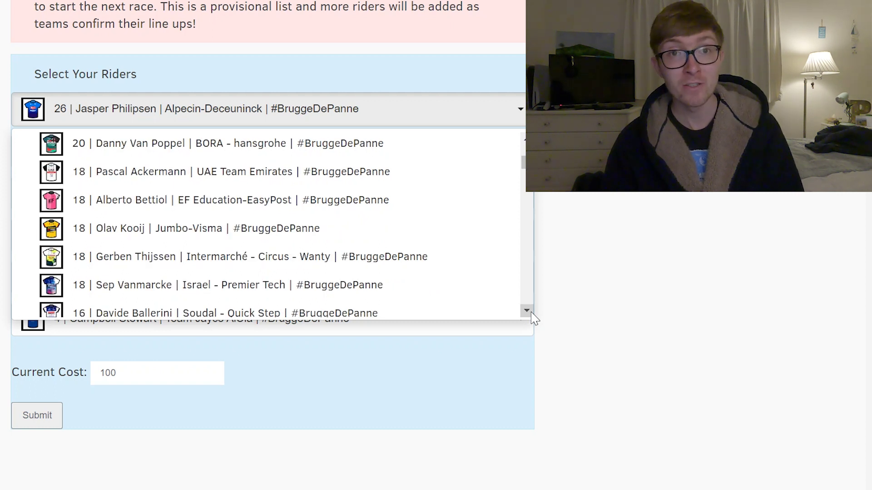
left_click(527, 312)
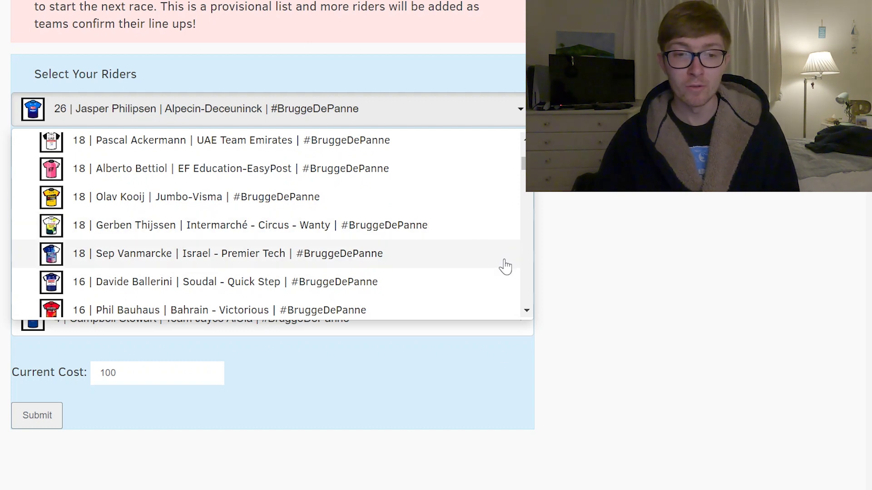
left_click(526, 310)
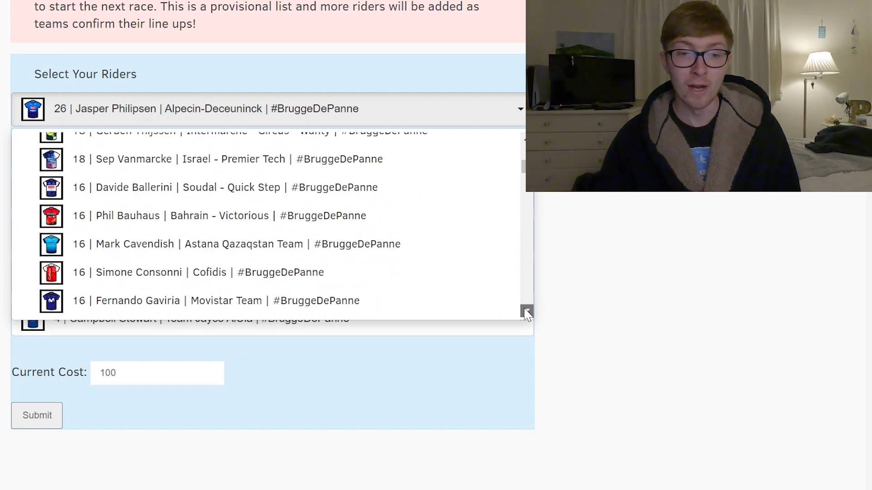
left_click(526, 311)
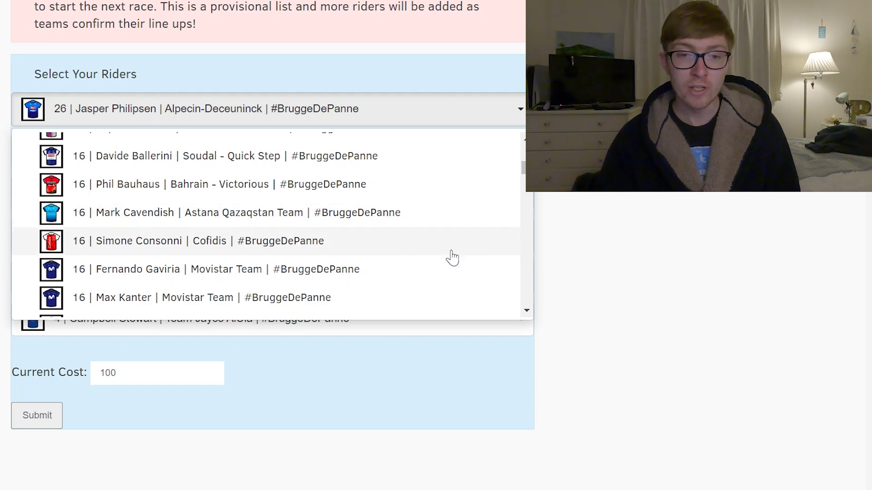
left_click(527, 311)
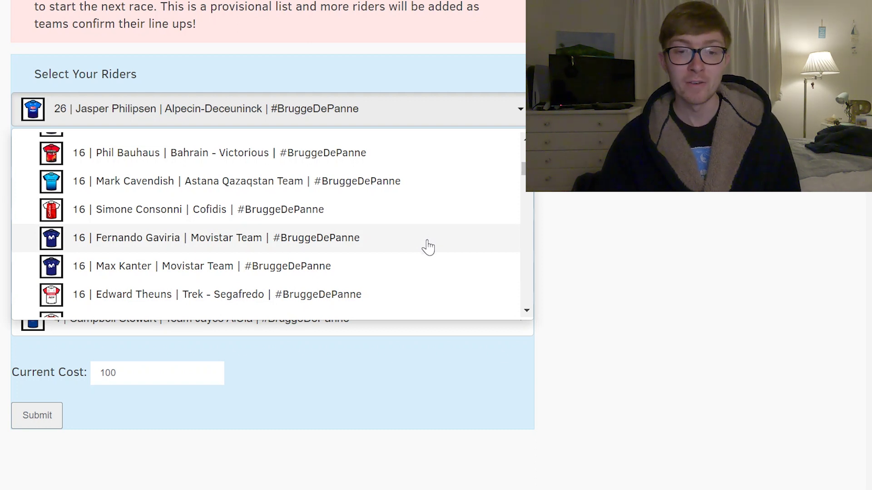
left_click(527, 310)
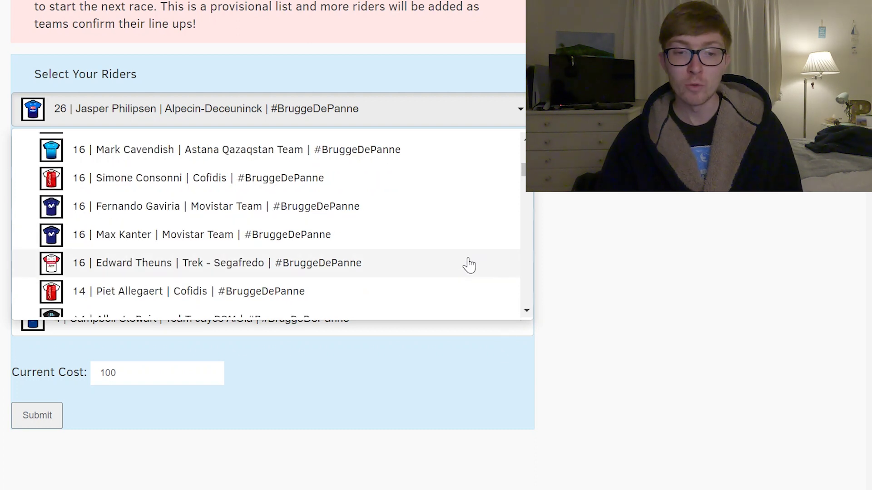
left_click(526, 311)
left_click(527, 311)
left_click(526, 311)
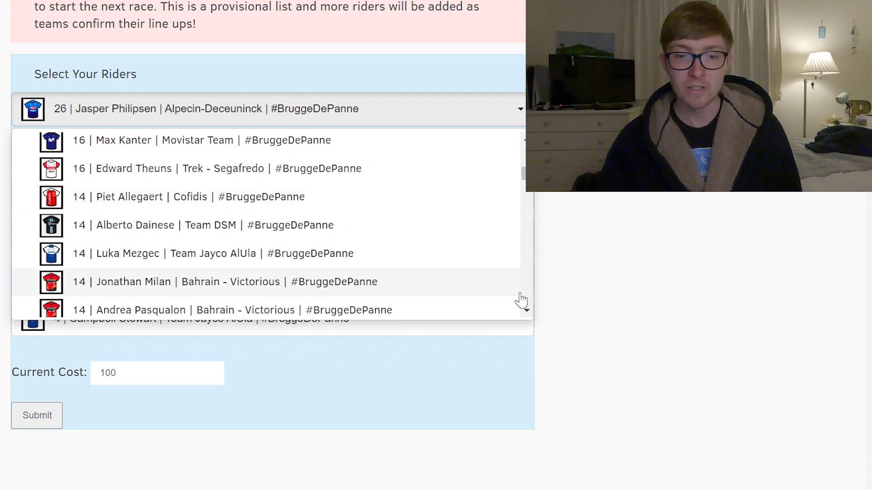
left_click(528, 310)
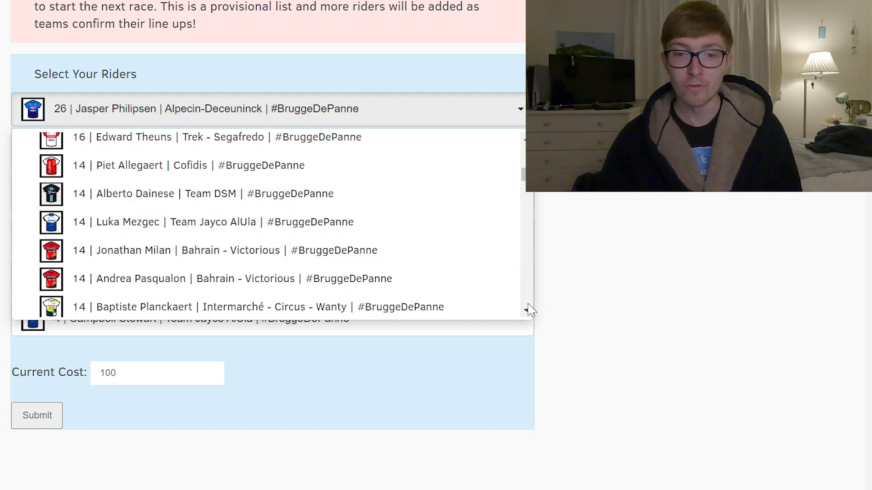
left_click(527, 311)
left_click(527, 311)
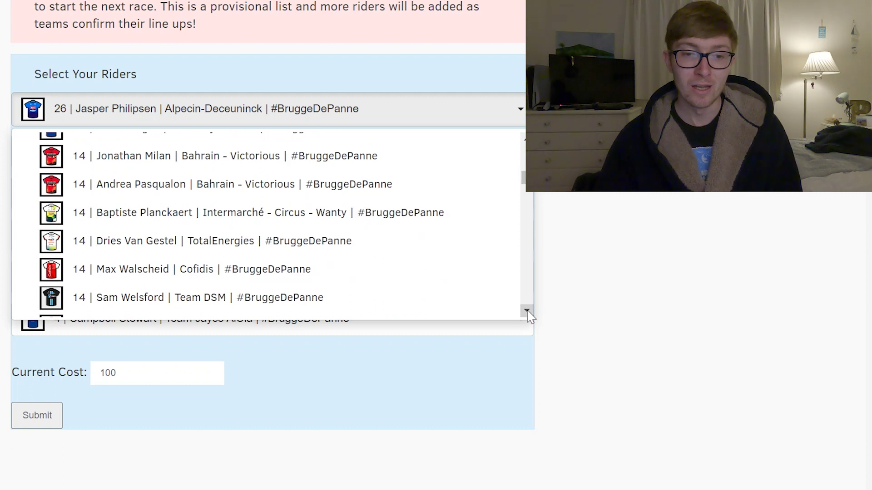
left_click(526, 311)
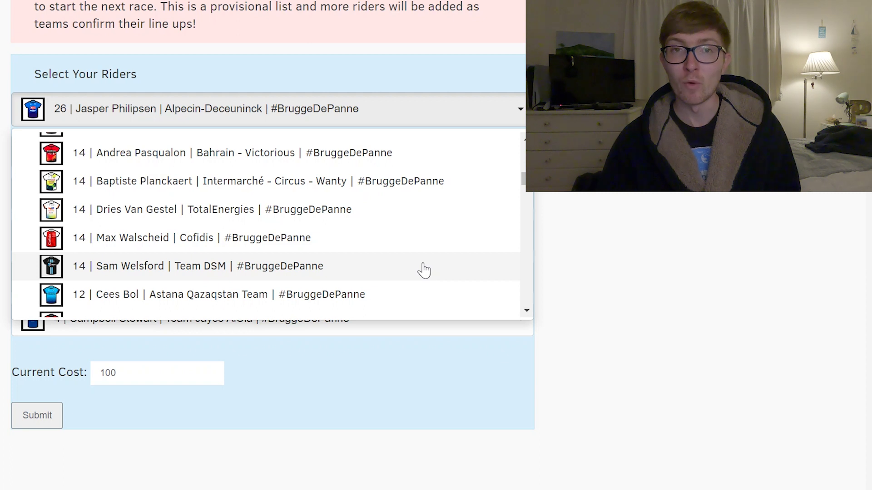
left_click(527, 310)
left_click(526, 311)
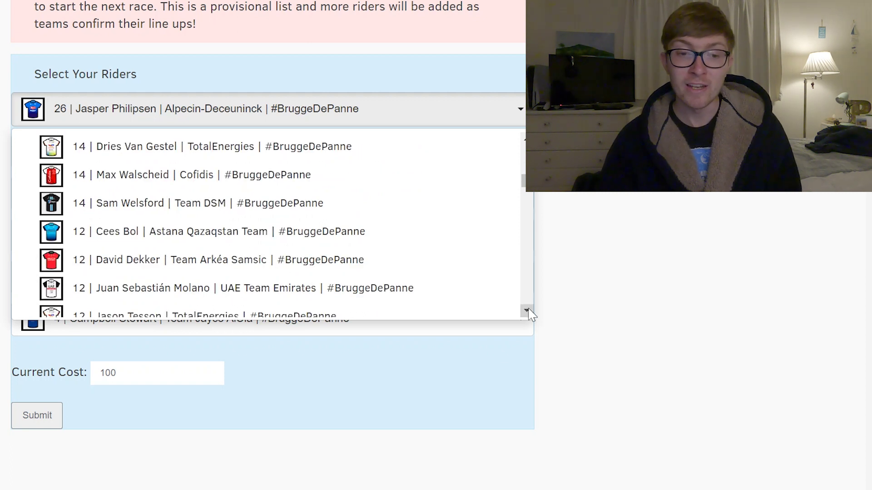
left_click(527, 310)
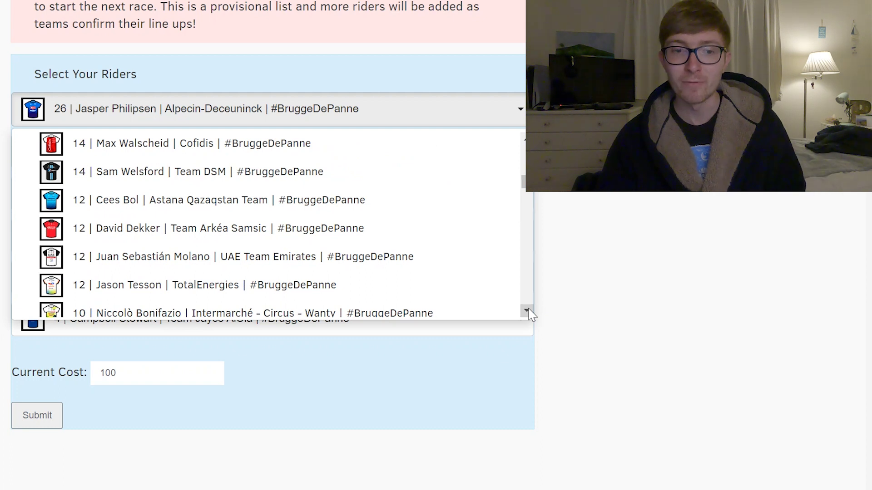
left_click(527, 311)
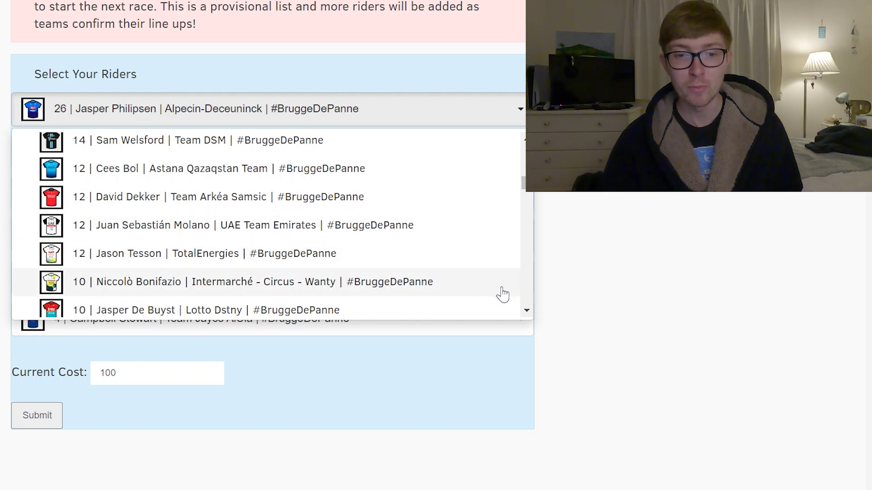
left_click(527, 312)
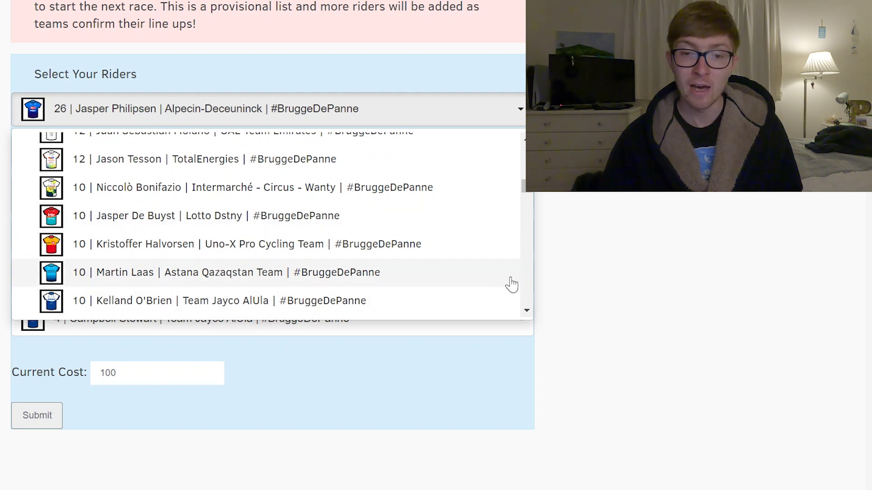
left_click(527, 310)
left_click(527, 310)
left_click(527, 311)
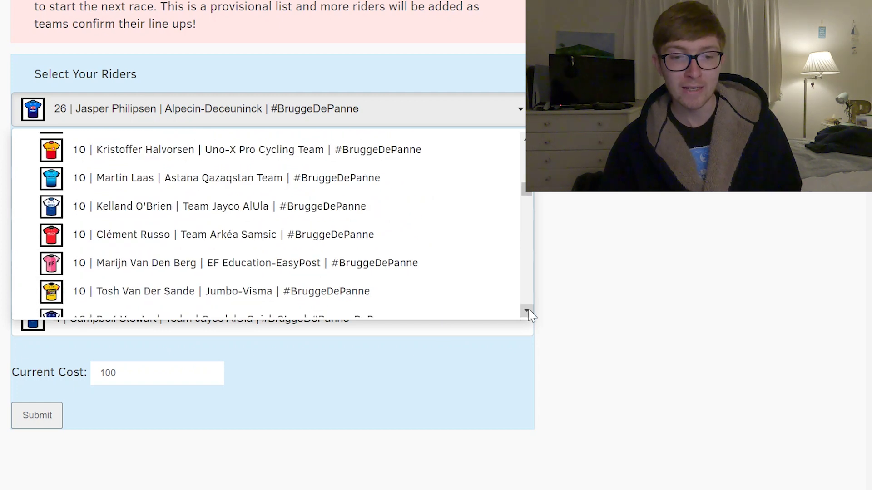
left_click(526, 311)
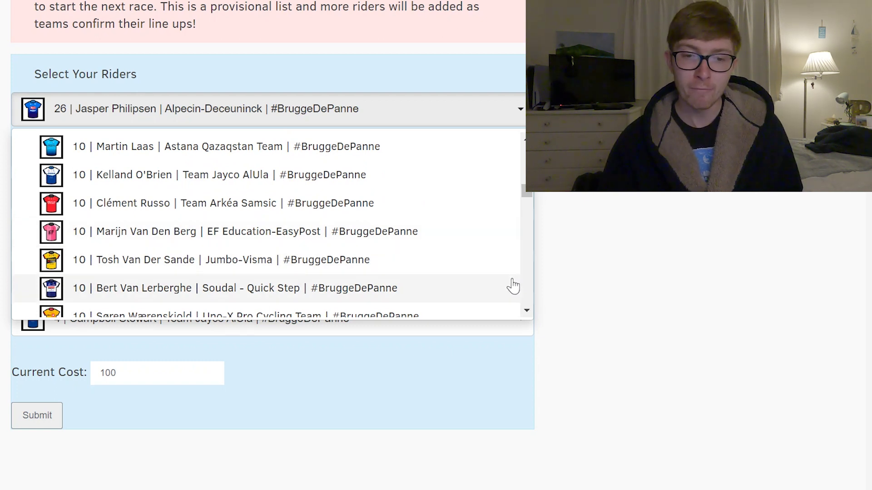
scroll(513, 287, "down", 3)
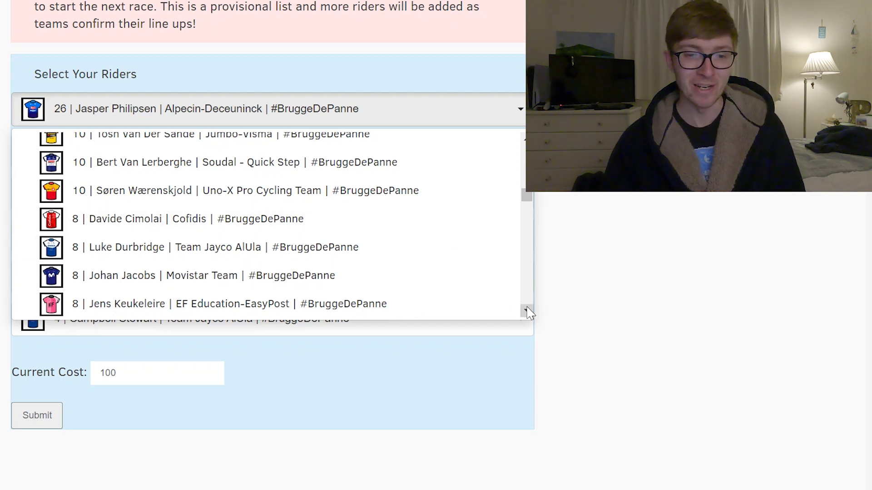
left_click(527, 311)
left_click(526, 311)
left_click(526, 310)
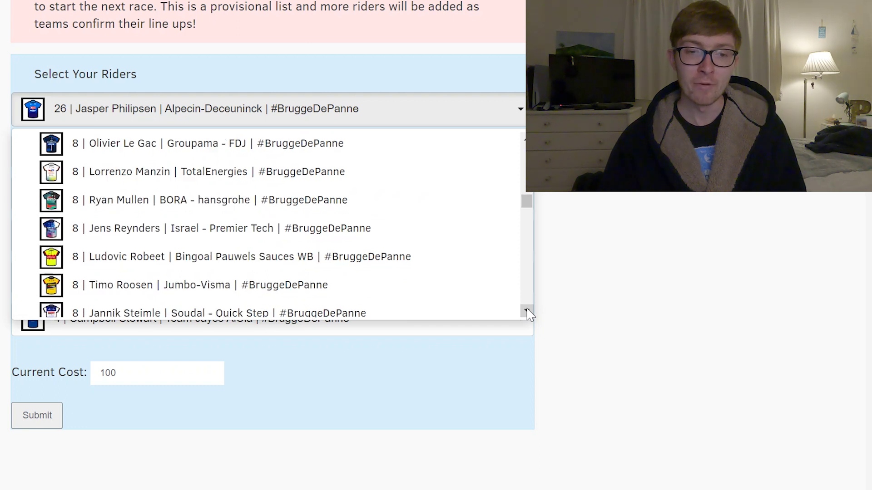
left_click(527, 311)
left_click(526, 310)
left_click(527, 311)
left_click(526, 310)
left_click(527, 311)
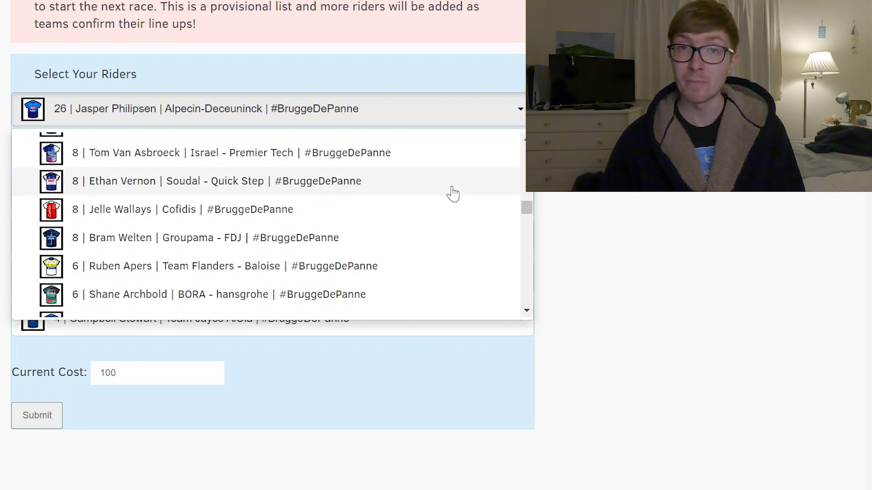
left_click(527, 311)
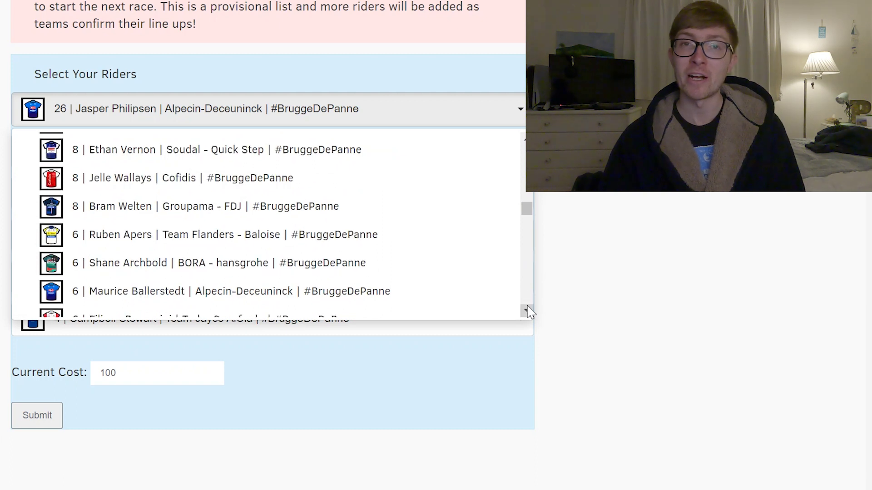
left_click(526, 311)
left_click(526, 311)
left_click(526, 311)
left_click(526, 310)
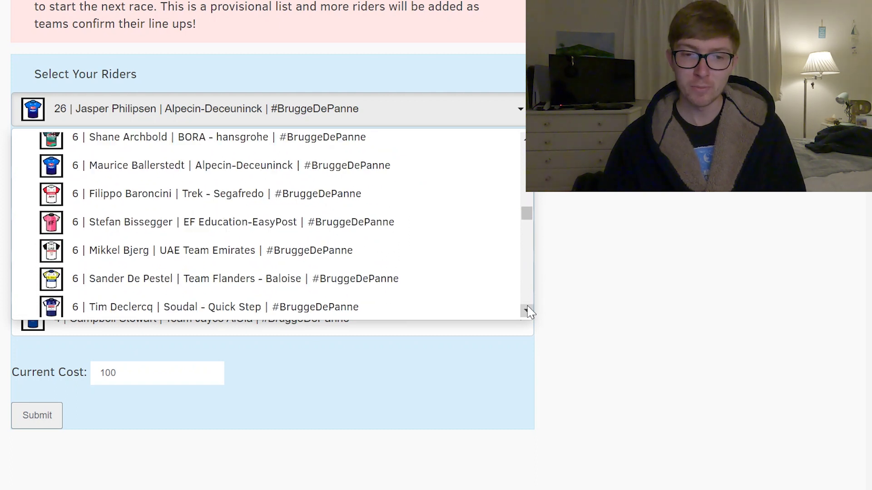
left_click(527, 310)
left_click(527, 311)
left_click(527, 311)
left_click(526, 311)
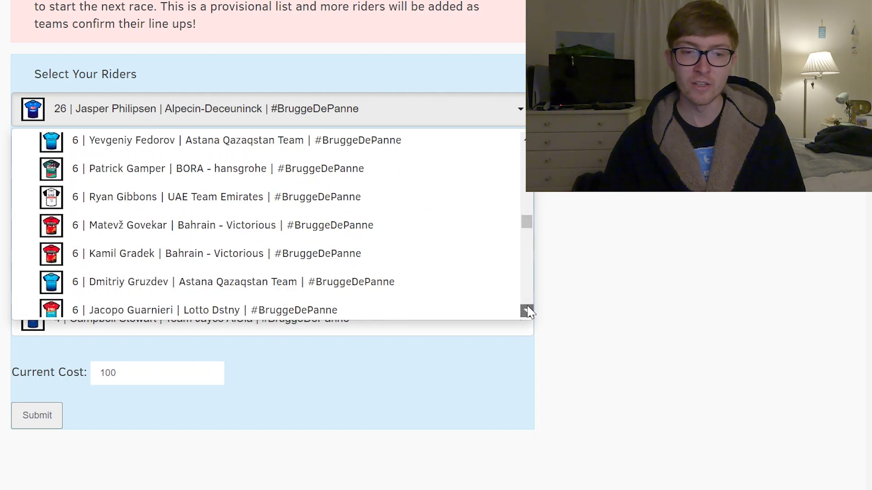
left_click(526, 311)
left_click(527, 310)
left_click(527, 311)
left_click(527, 311)
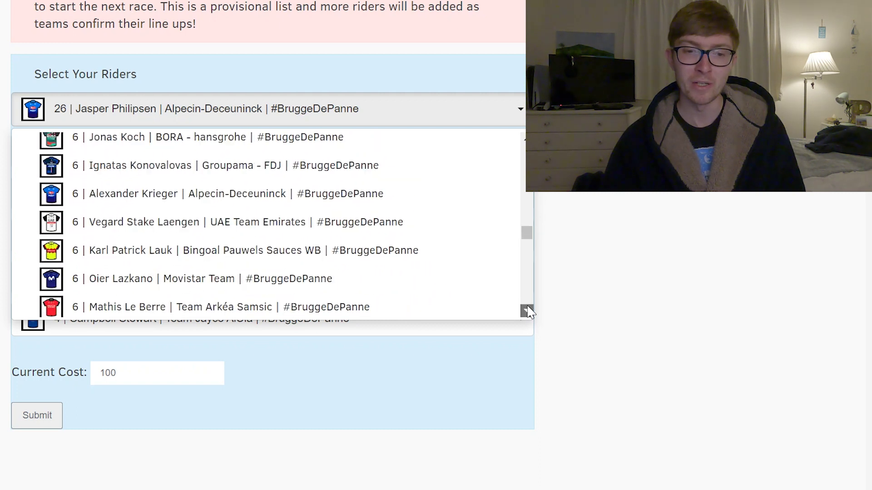
left_click(527, 311)
left_click(526, 310)
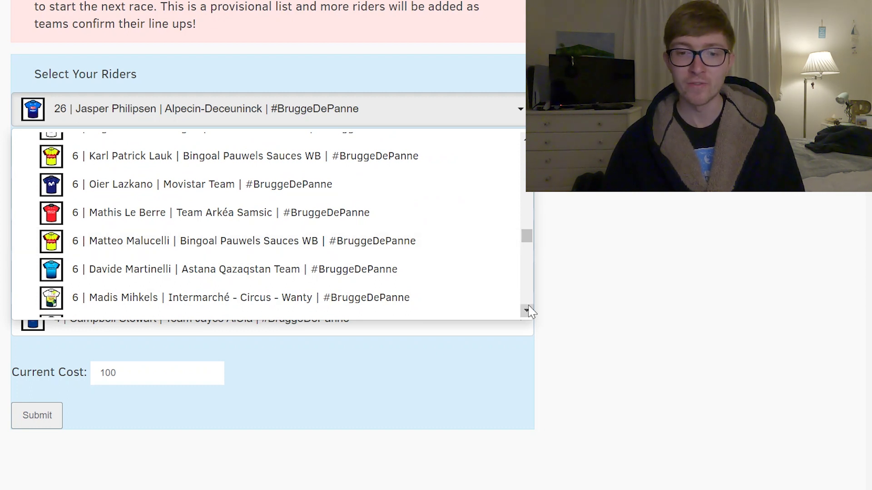
left_click(527, 312)
left_click(527, 310)
left_click(527, 311)
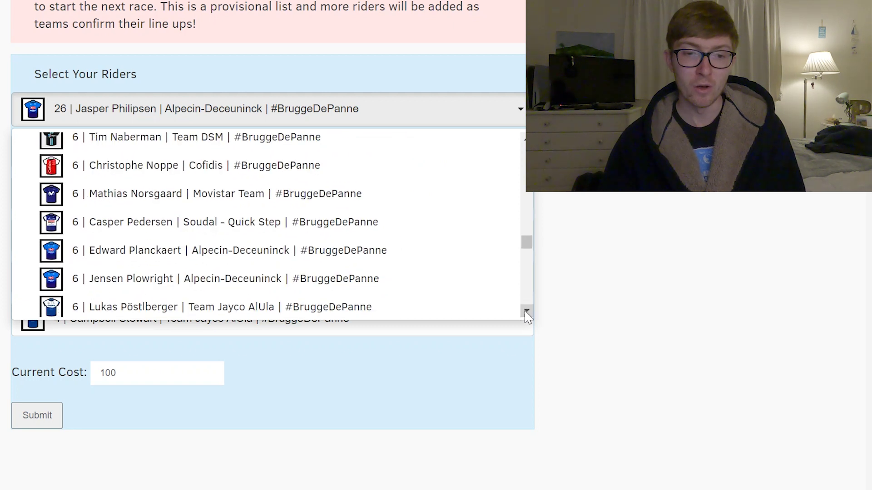
left_click(526, 311)
left_click(526, 311)
left_click(527, 311)
left_click(527, 311)
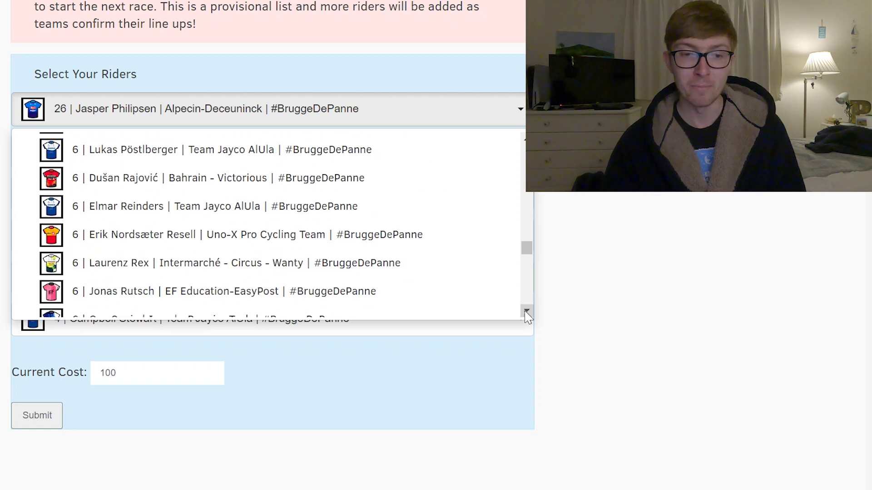
left_click(527, 312)
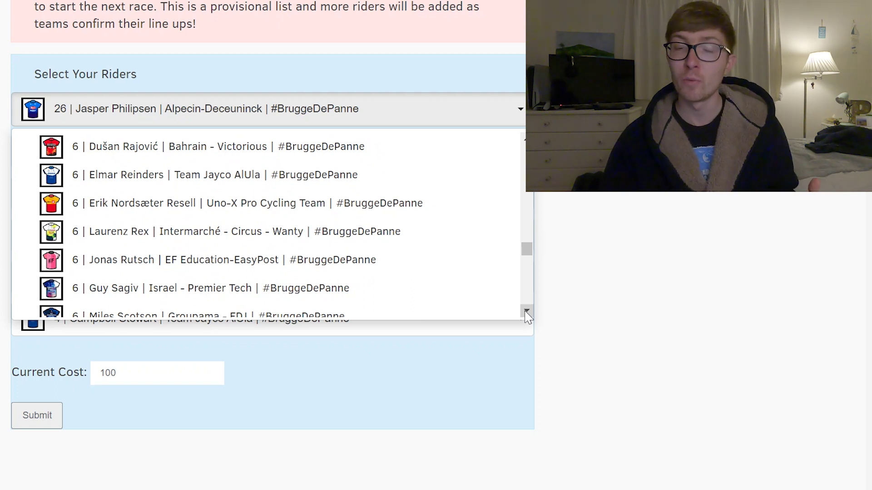
left_click(527, 311)
left_click(526, 311)
left_click(526, 312)
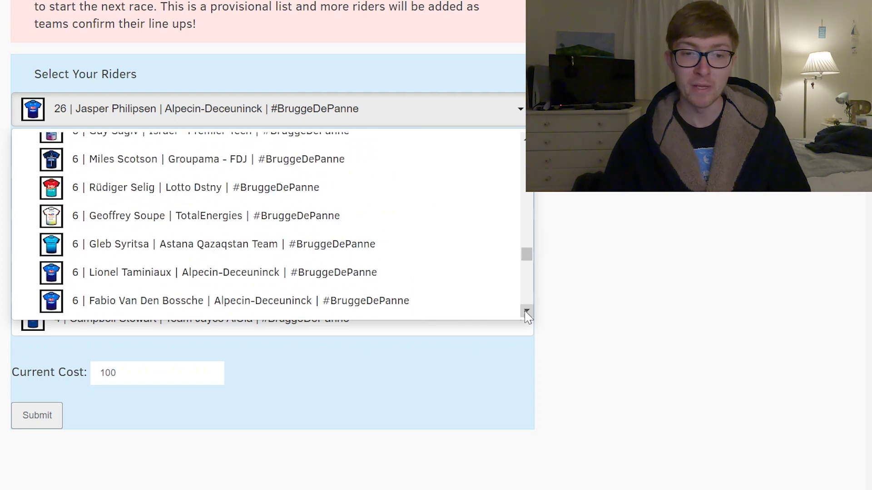
left_click(526, 311)
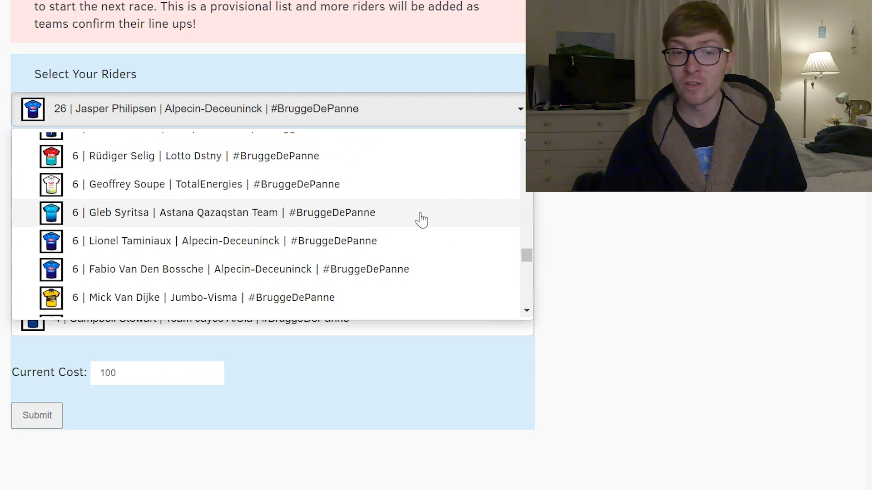
left_click(527, 311)
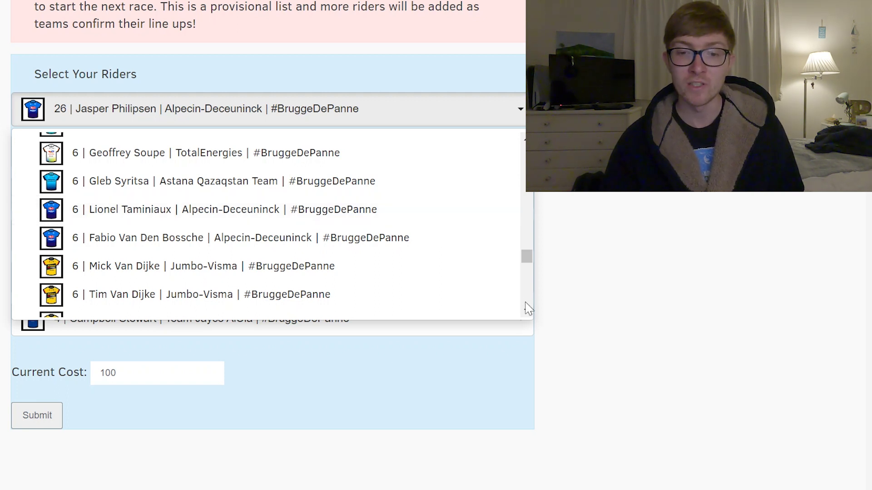
left_click(526, 311)
Scroll through the 4-credit riders, then close the list, keeping the 100-credit line-up unchanged
scroll(526, 311, "down", 3)
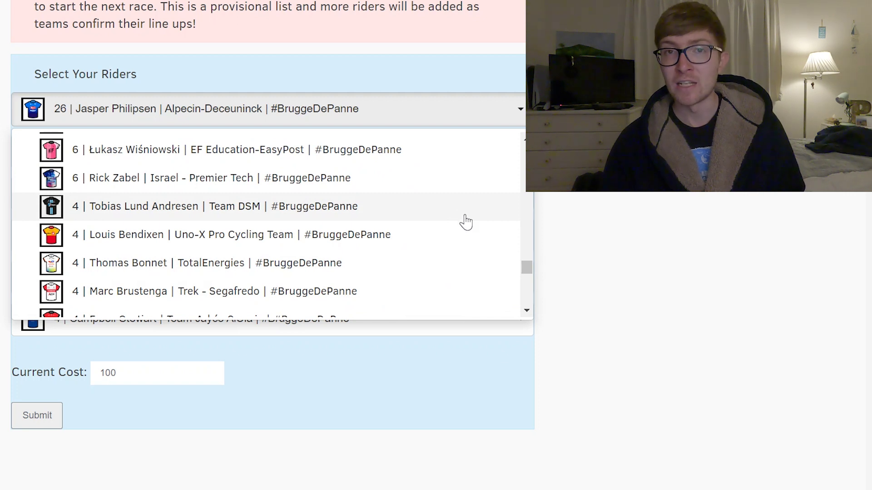
left_click(527, 311)
left_click(527, 311)
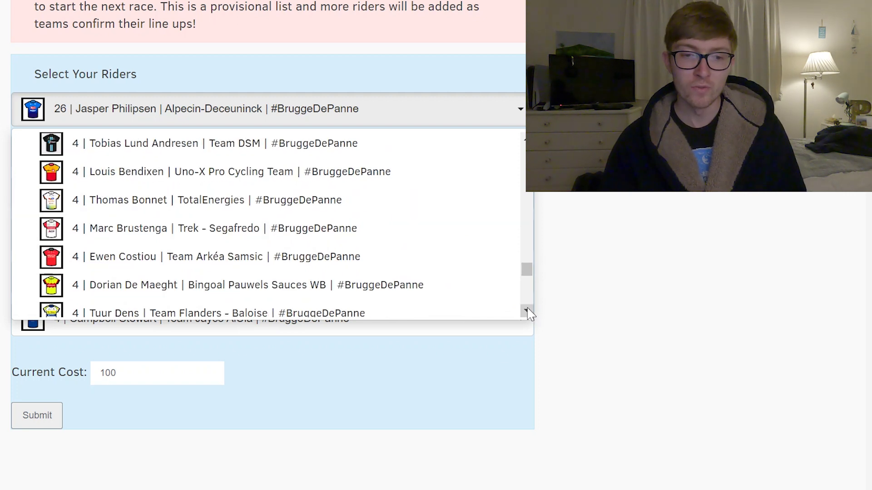
left_click(527, 312)
scroll(526, 312, "down", 3)
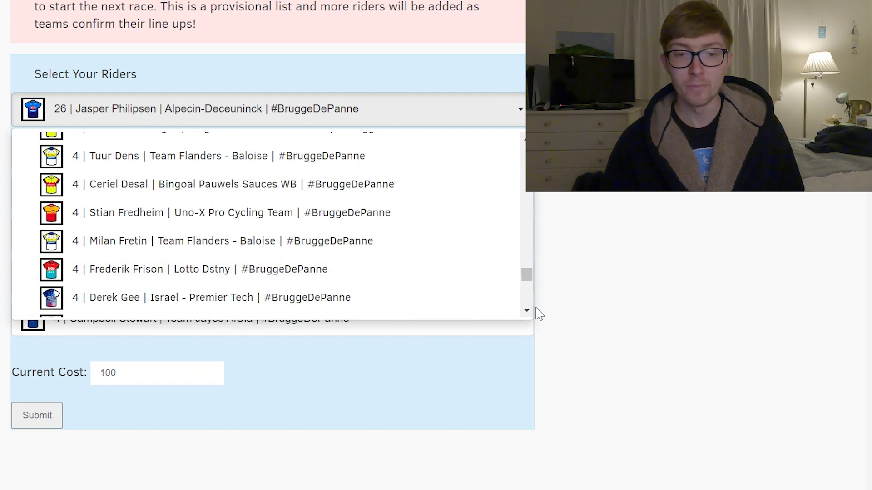
scroll(529, 311, "down", 3)
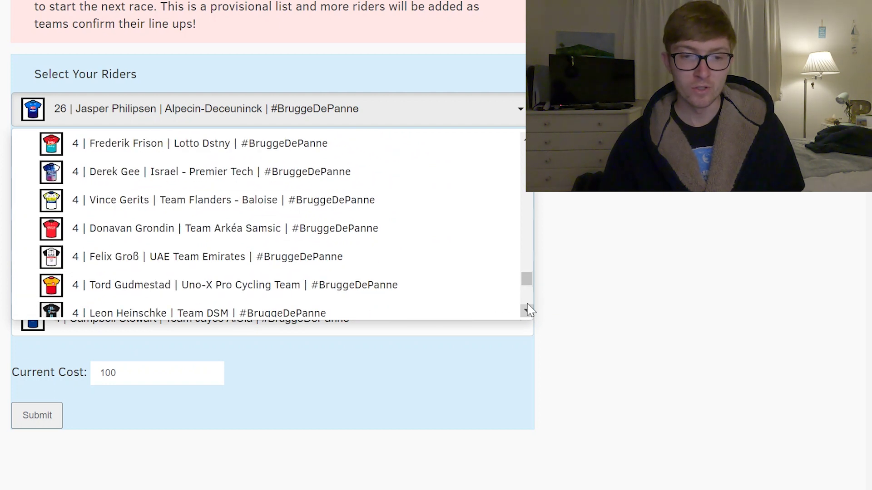
scroll(527, 311, "down", 2)
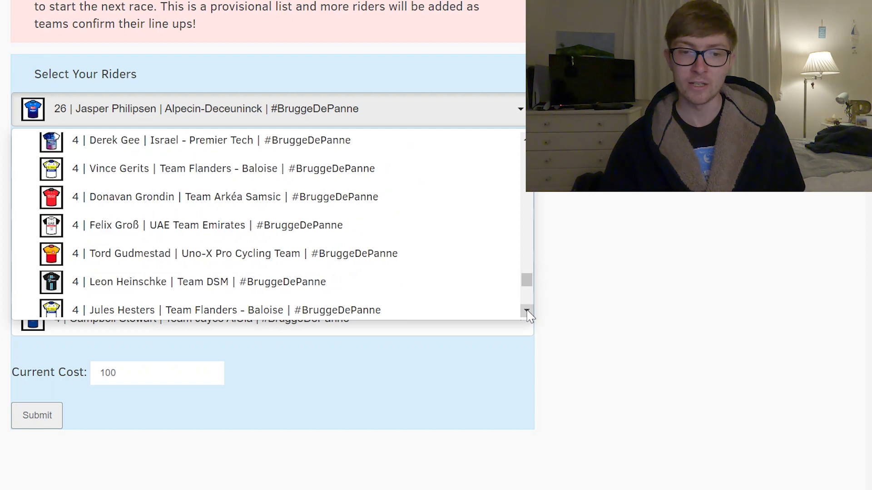
scroll(526, 311, "down", 5)
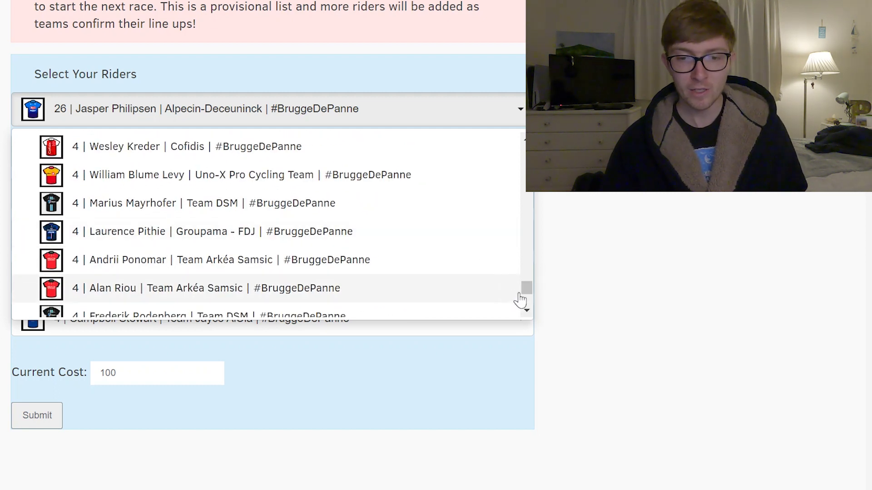
scroll(531, 314, "down", 3)
scroll(531, 314, "down", 1)
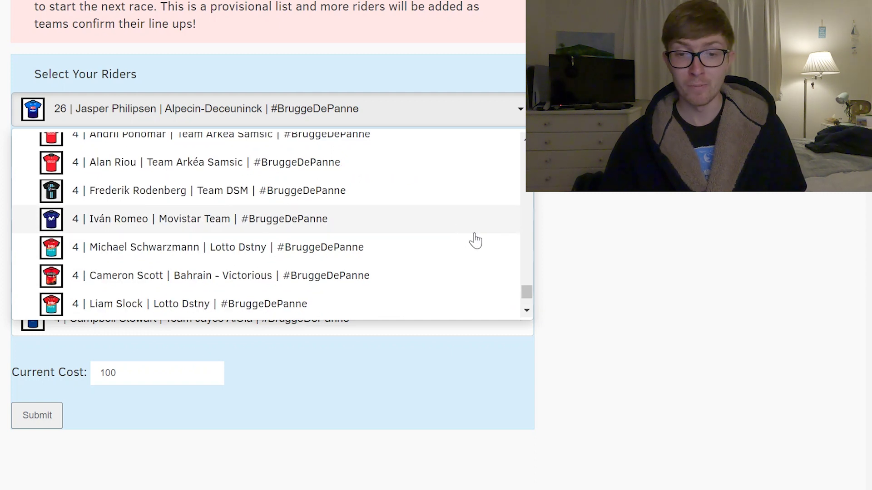
scroll(526, 308, "down", 3)
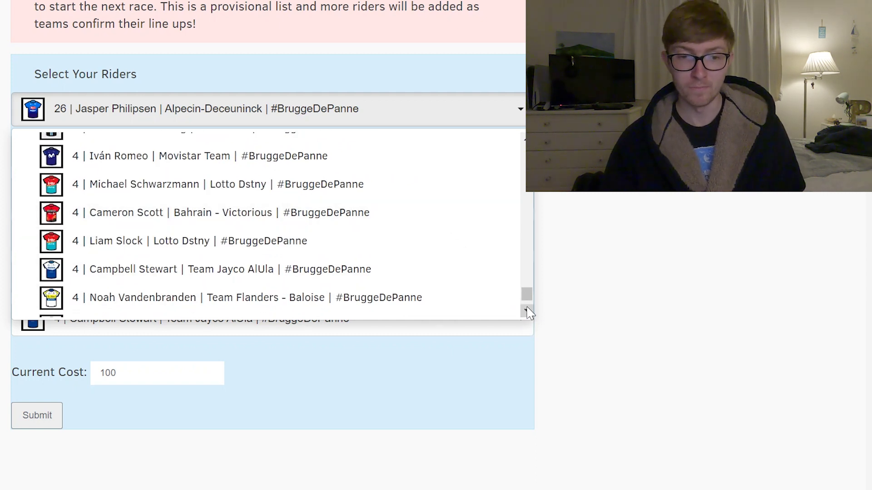
scroll(527, 312, "down", 2)
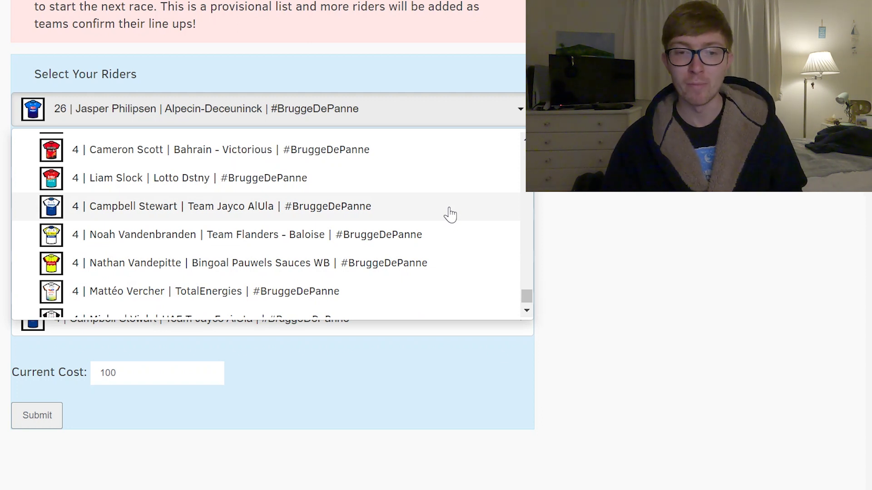
left_click(440, 116)
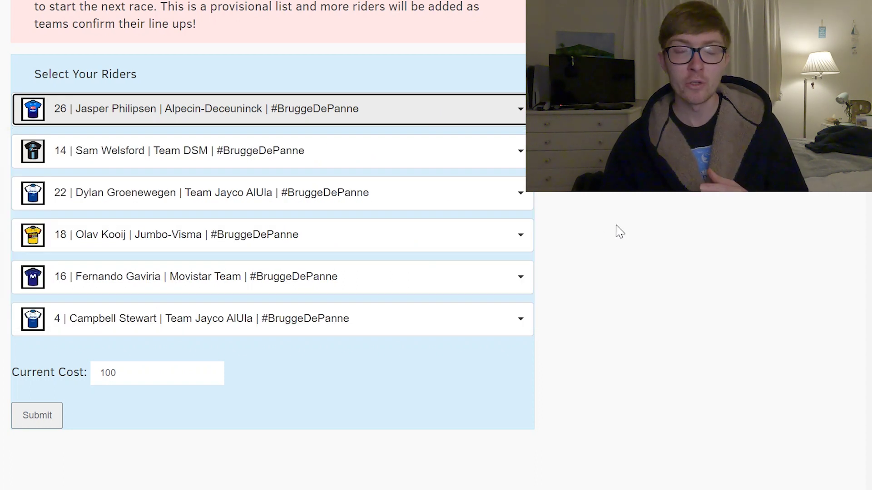
Replace Fernando Gaviria with Matteo Malucelli (6 credits) in the fifth slot
left_click(476, 274)
left_click_drag(524, 90, 518, 179)
left_click(444, 238)
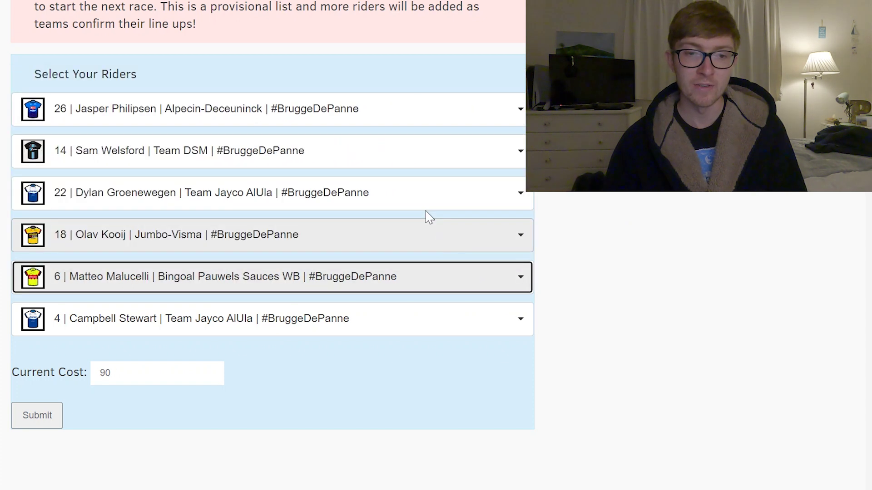
Replace Sam Welsford with Fabio Jakobsen (24 credits) in the second slot
left_click(420, 163)
left_click(410, 324)
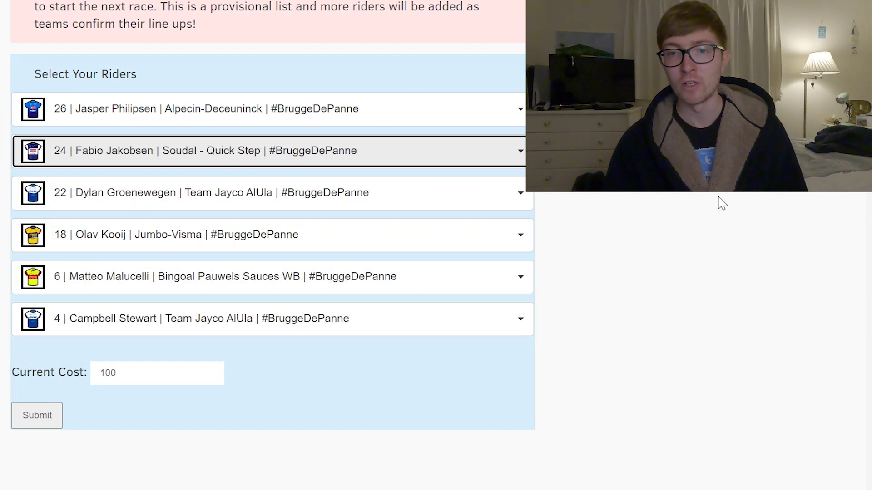
scroll(722, 204, "up", 2)
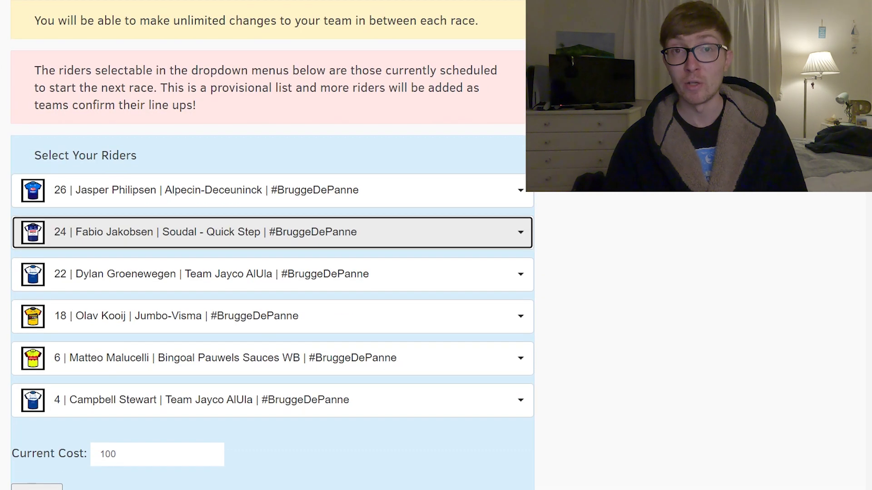
Scroll up to the team page showing the Brugge-De Panne roster, cost 88, and 21 transfers left
scroll(722, 204, "up", 5)
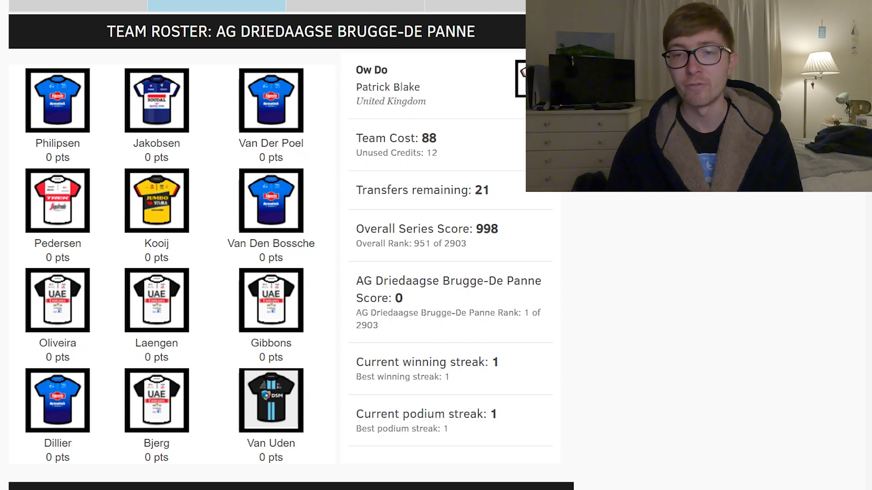
scroll(291, 245, "up", 5)
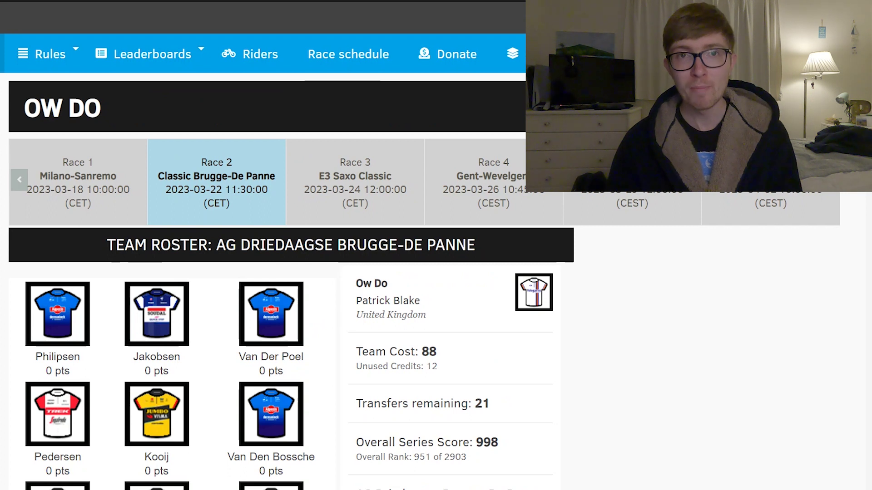
Switch to the women's Brugge-De Panne team, start changing riders, and open the first slot's choices
key("ctrl+Tab")
scroll(291, 246, "down", 5)
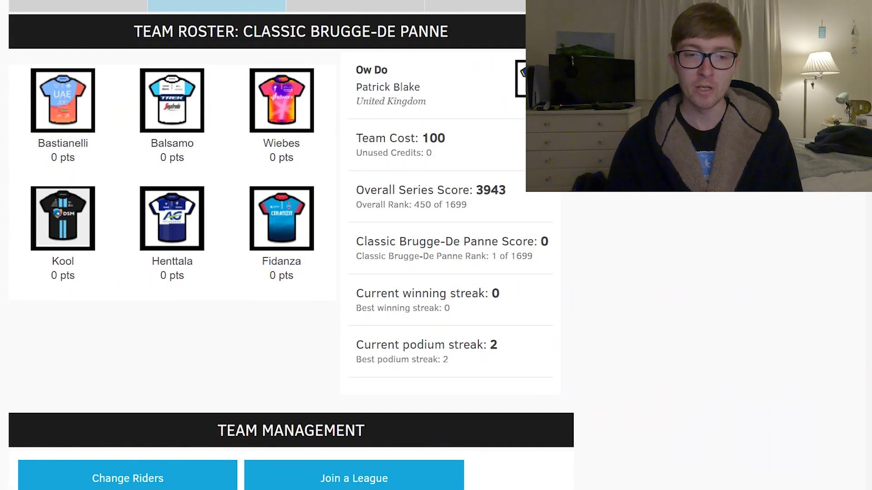
left_click(142, 480)
scroll(273, 318, "down", 2)
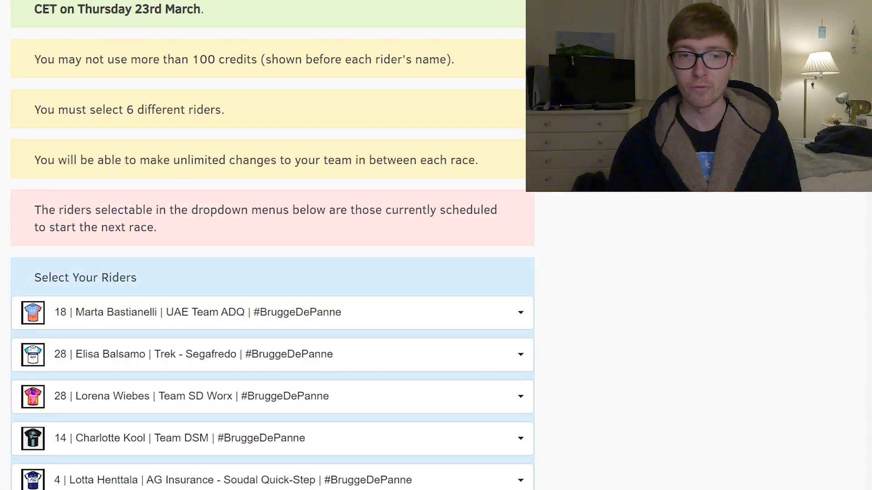
scroll(273, 273, "down", 4)
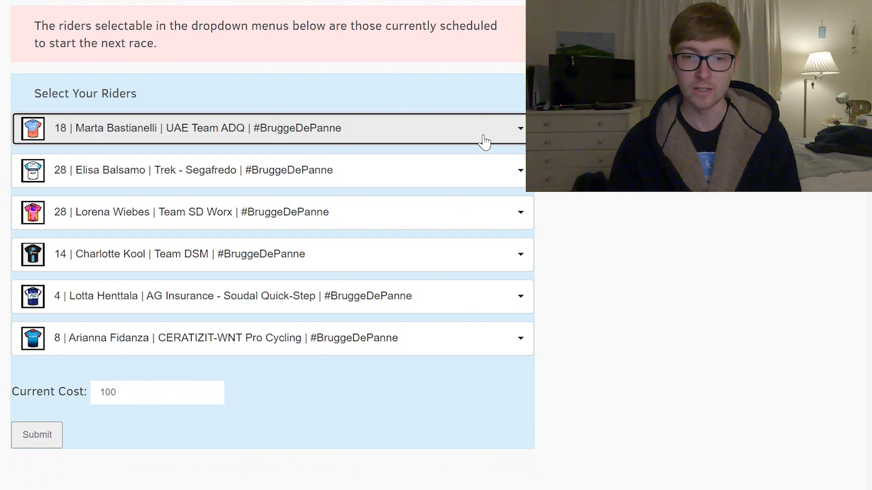
left_click(484, 141)
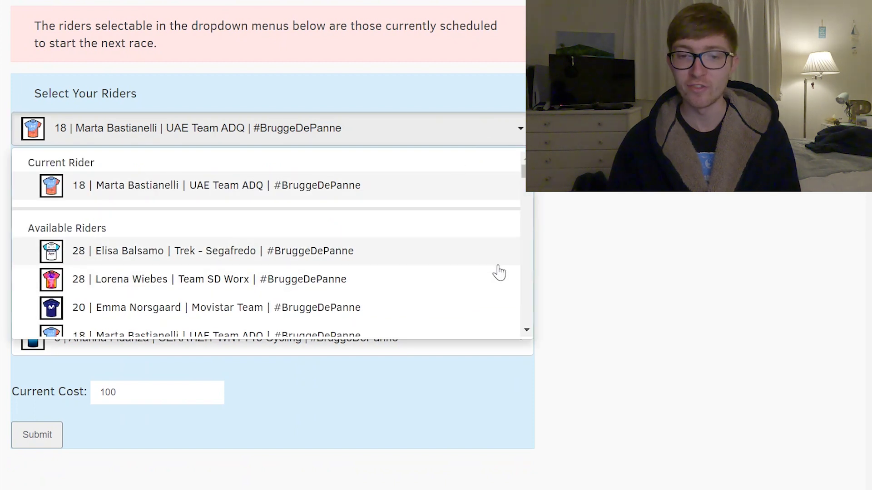
left_click(526, 332)
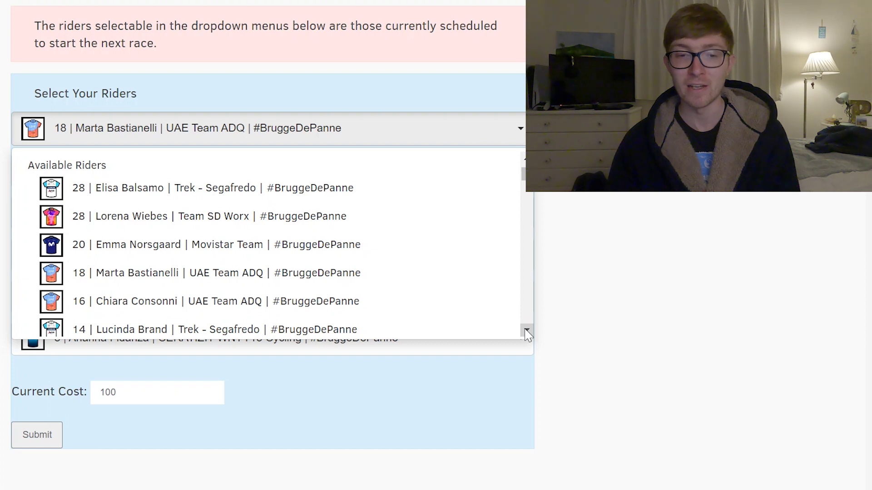
left_click(527, 332)
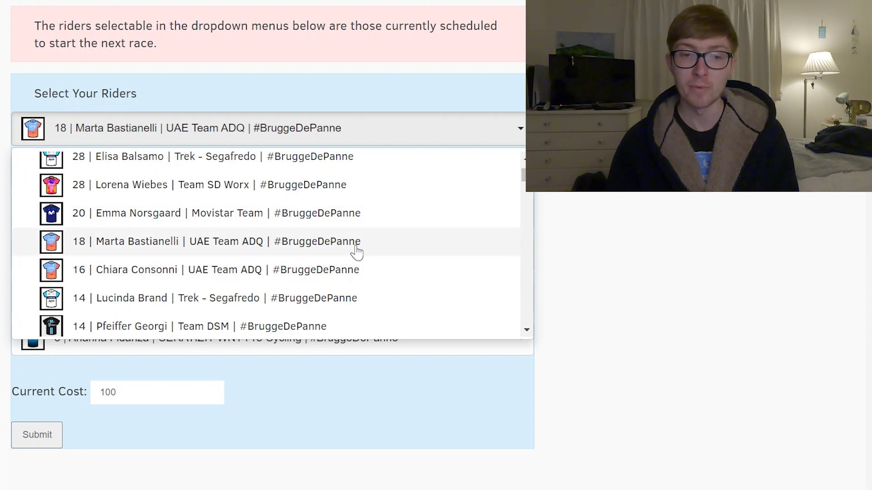
left_click(527, 330)
left_click(527, 330)
left_click(527, 330)
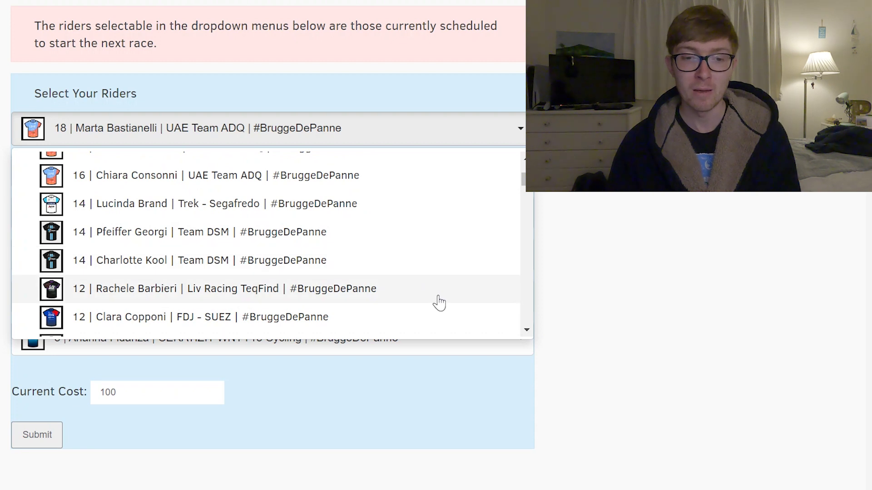
left_click(527, 331)
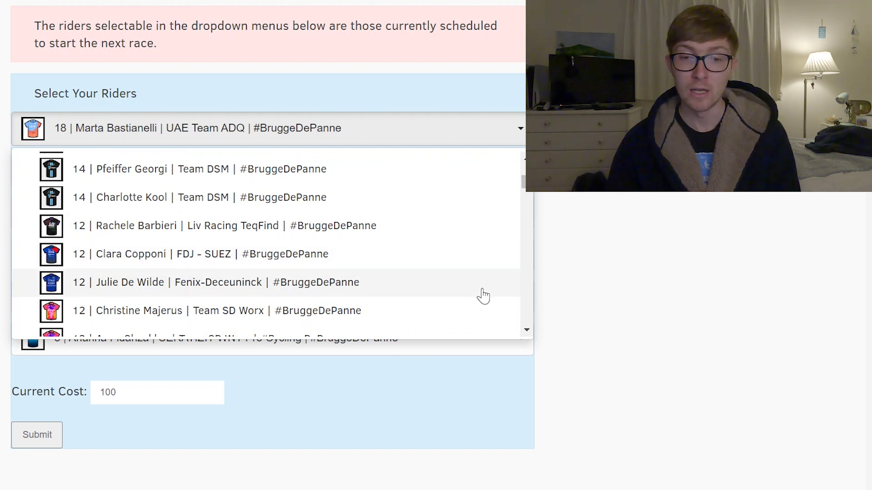
left_click(527, 330)
left_click(526, 331)
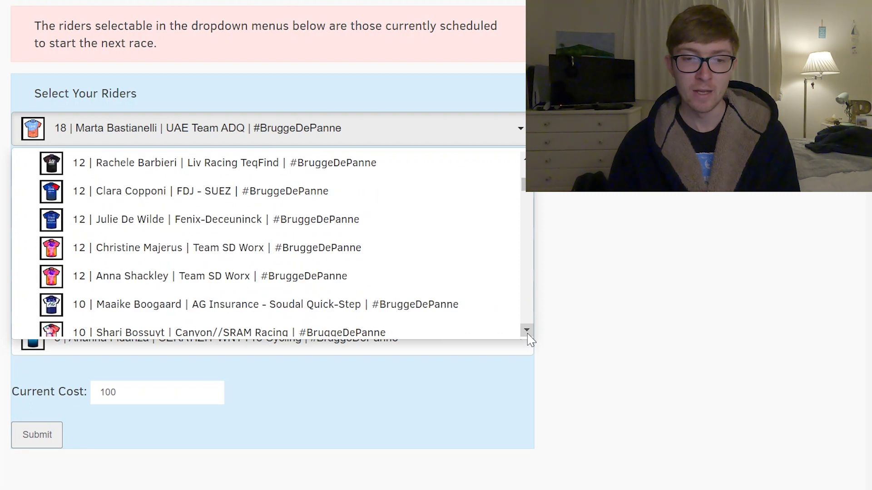
left_click(527, 331)
left_click(526, 332)
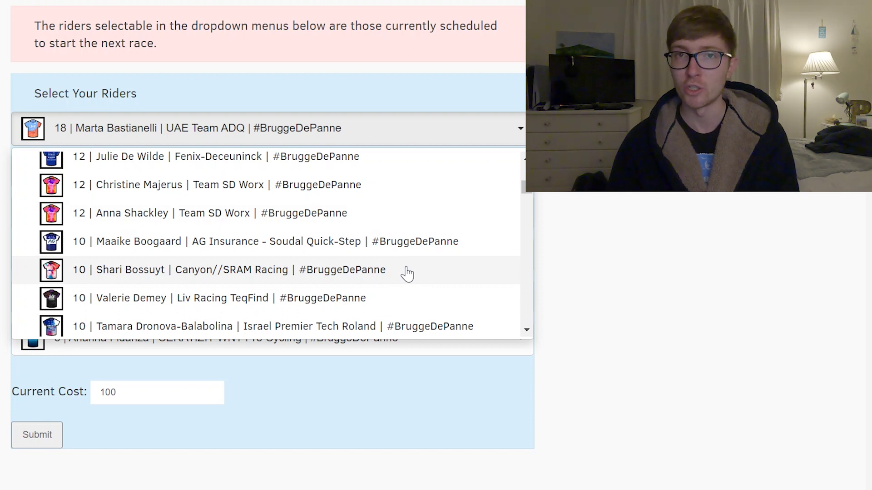
left_click(534, 326)
left_click(534, 327)
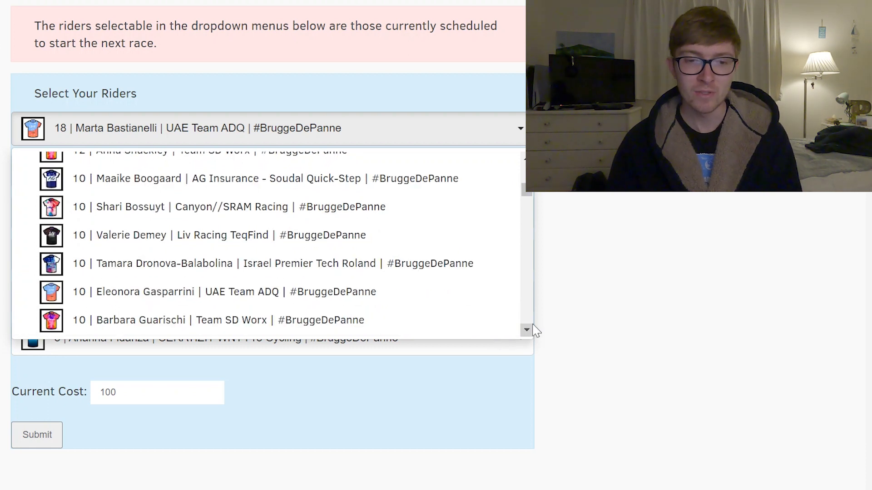
left_click(535, 325)
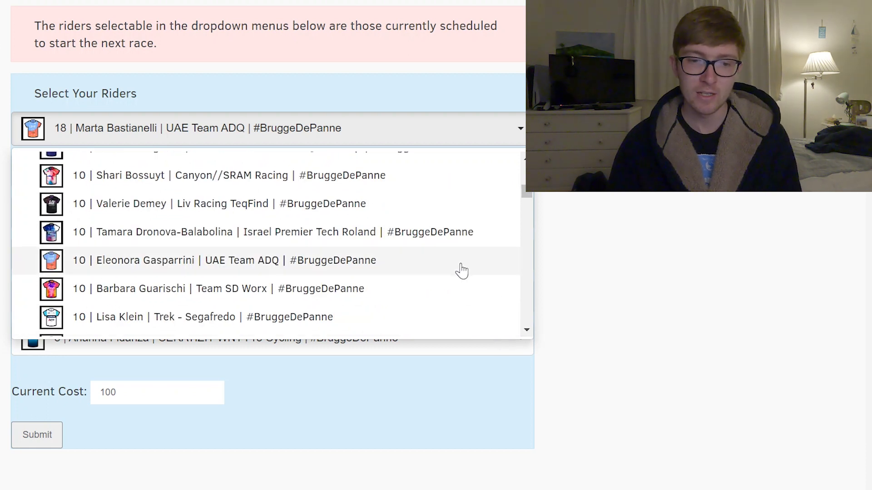
left_click(527, 331)
left_click(527, 330)
left_click(528, 331)
left_click(527, 331)
left_click(527, 331)
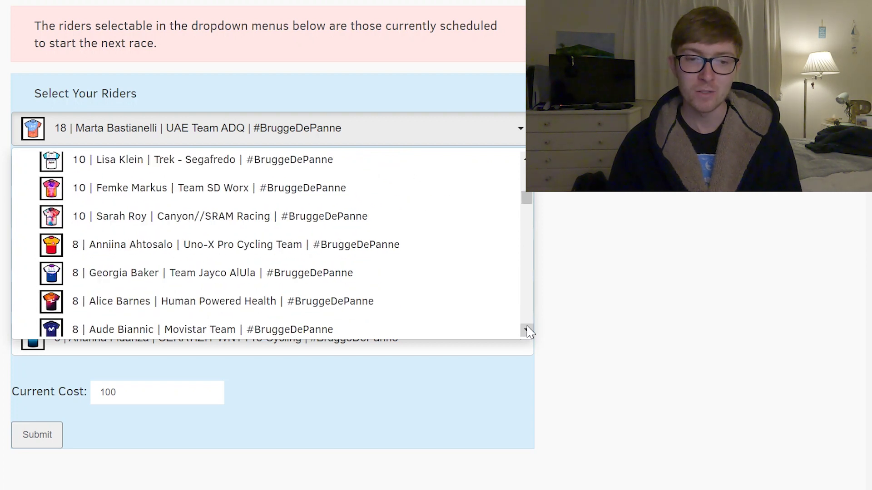
left_click(527, 330)
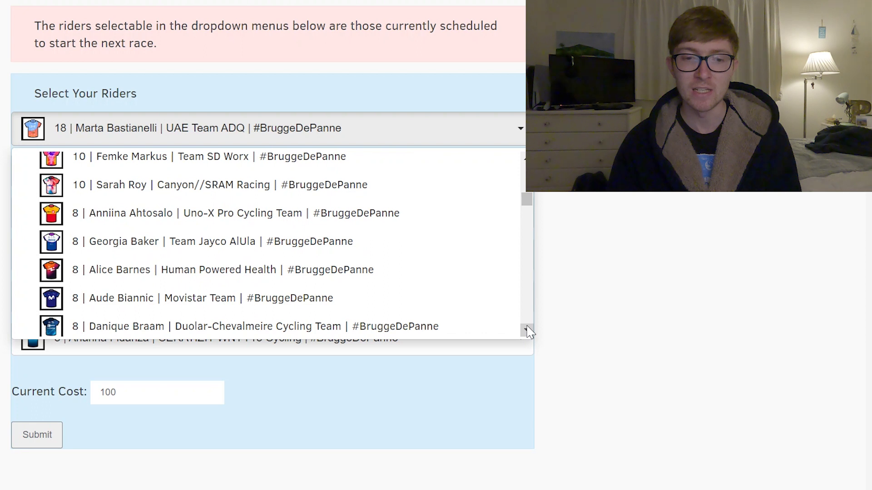
left_click(527, 330)
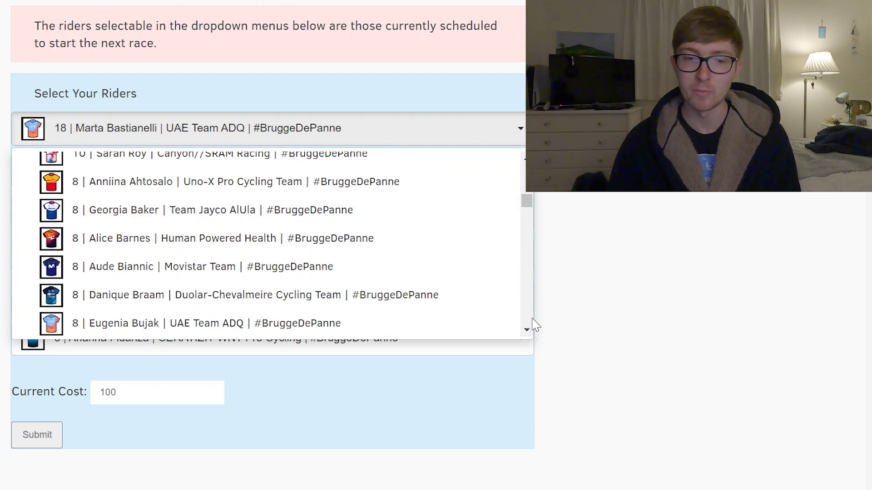
left_click(527, 331)
left_click(527, 331)
left_click(528, 331)
left_click(528, 331)
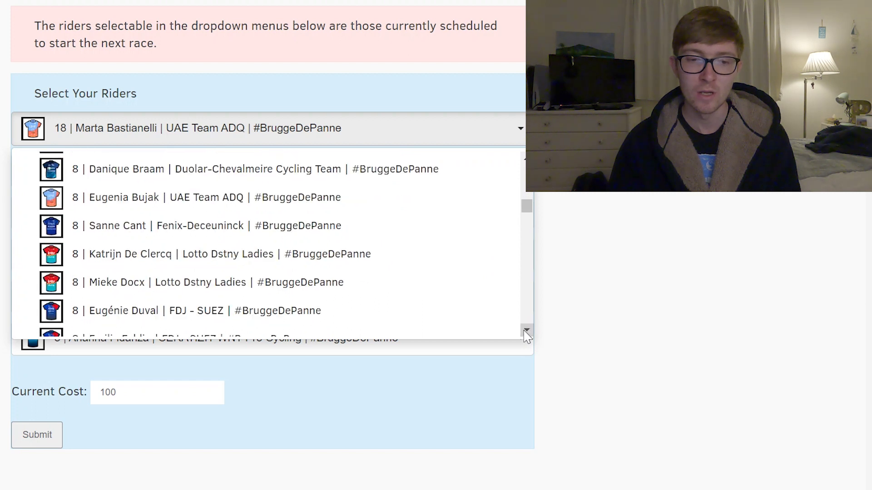
left_click(528, 331)
left_click(528, 331)
left_click(527, 331)
left_click(528, 331)
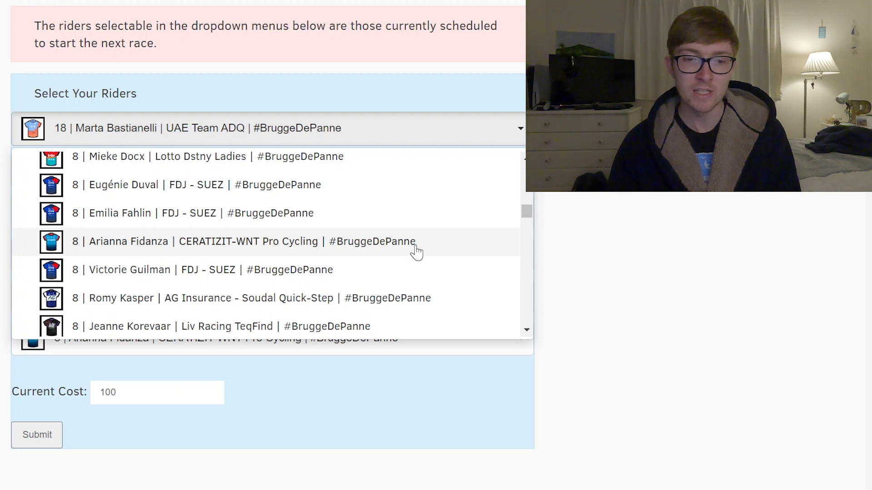
left_click(527, 331)
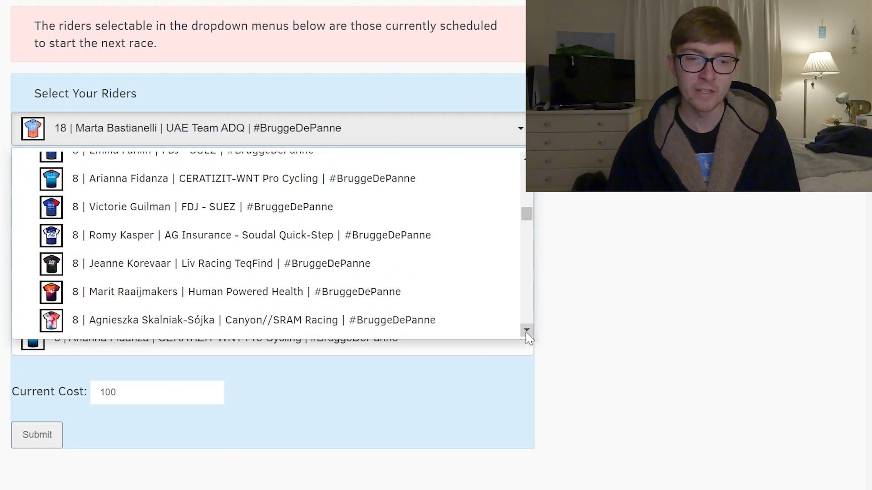
left_click(527, 331)
left_click(527, 331)
left_click(526, 331)
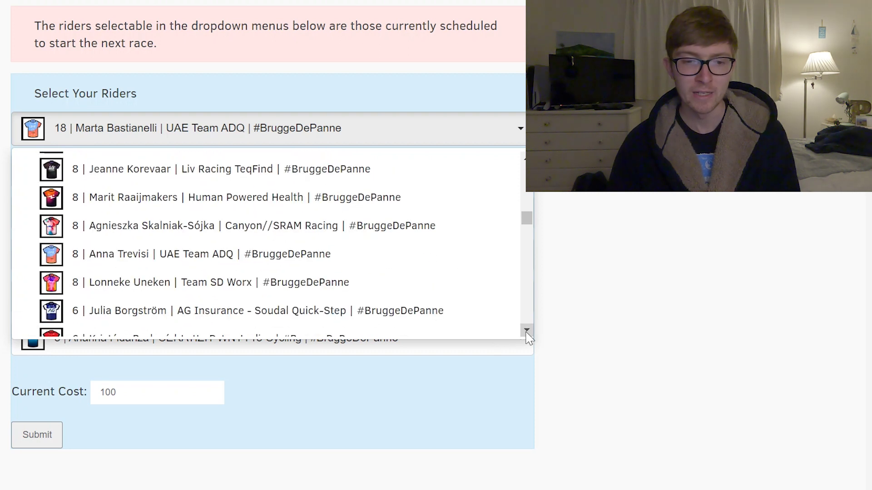
left_click(527, 332)
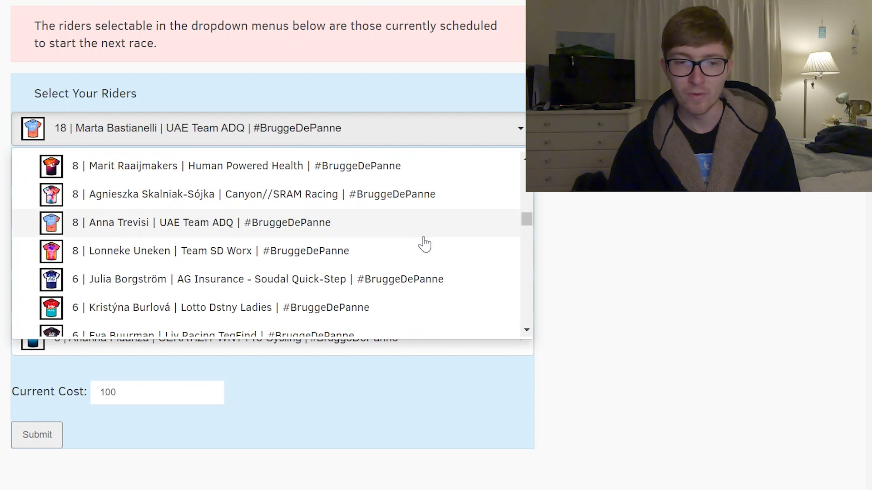
left_click(525, 331)
left_click(526, 331)
left_click(526, 331)
left_click(526, 331)
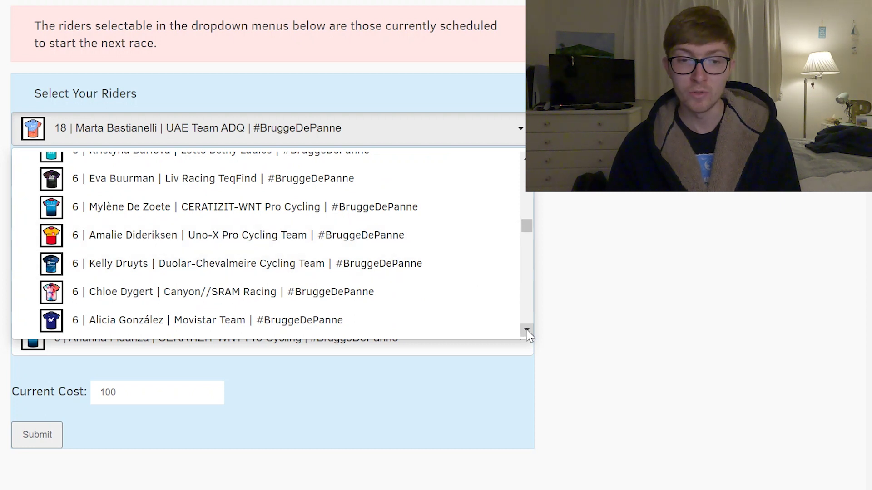
left_click(526, 331)
left_click(526, 331)
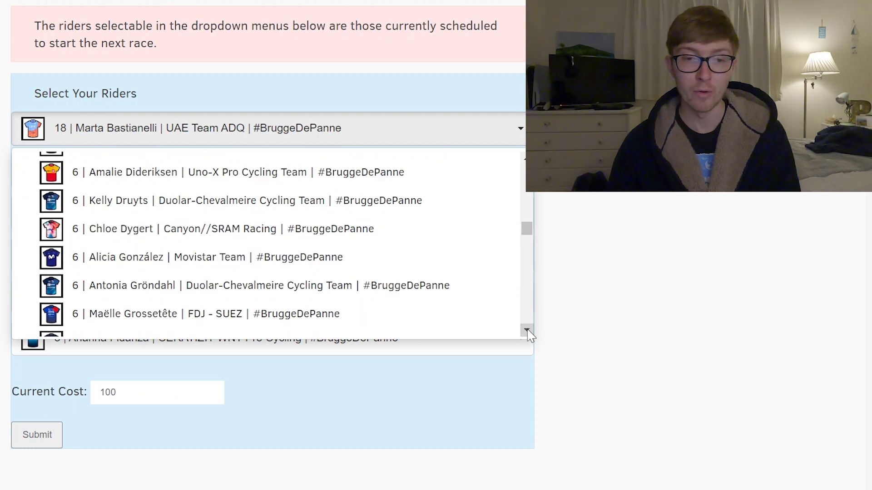
left_click(526, 331)
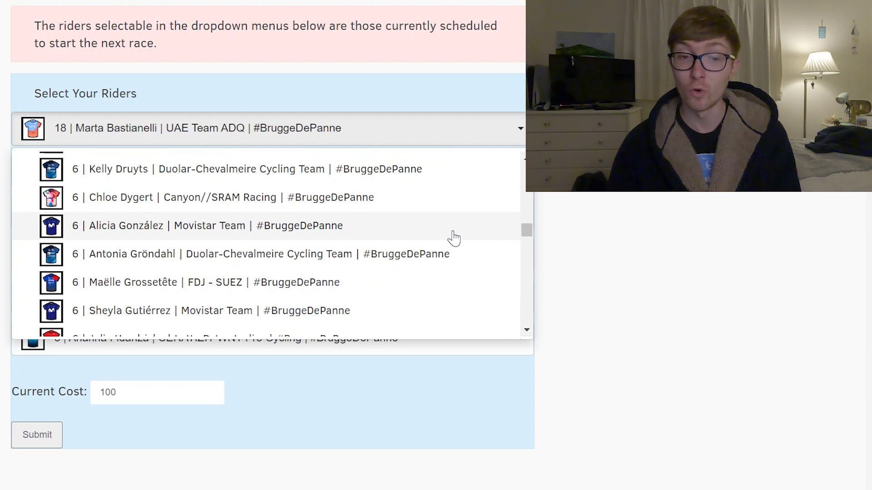
double_click(527, 331)
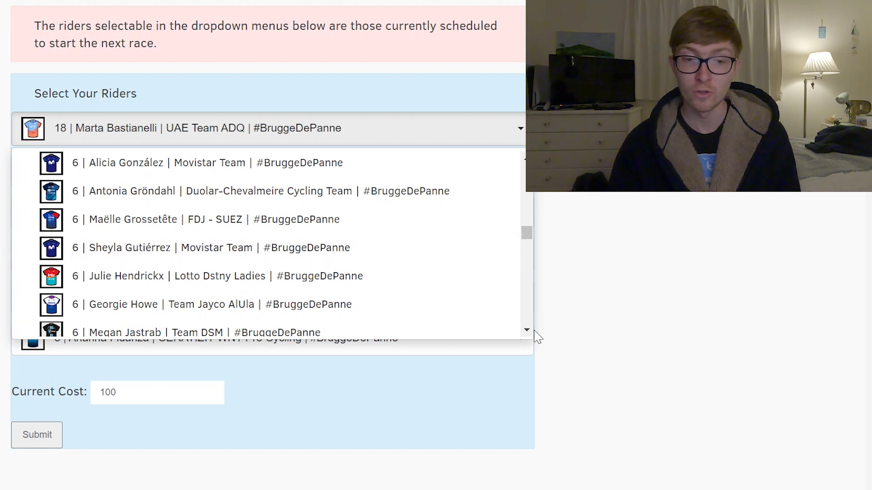
left_click(527, 331)
left_click(527, 331)
left_click(526, 331)
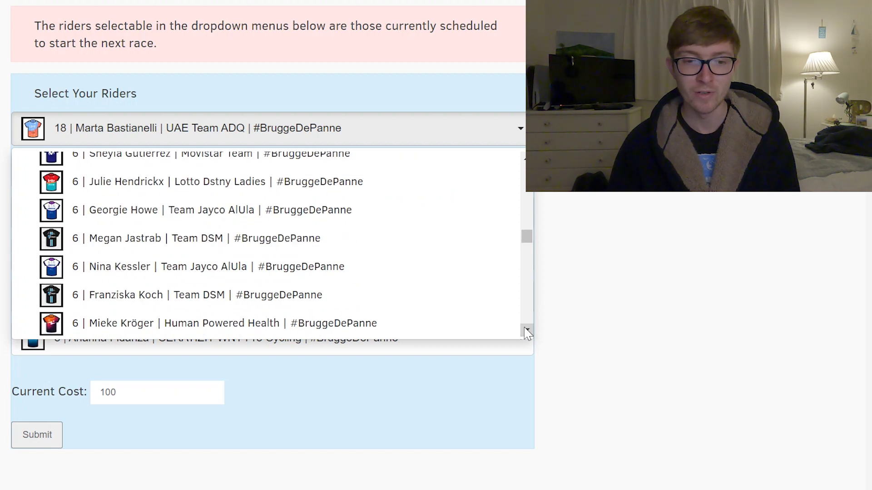
left_click(527, 331)
left_click(526, 331)
left_click(527, 331)
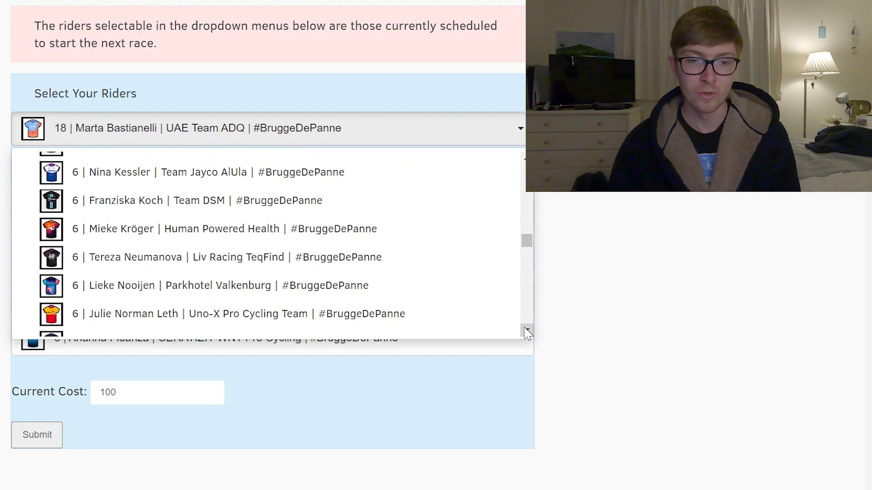
left_click(527, 331)
left_click(527, 331)
left_click(526, 331)
left_click(526, 331)
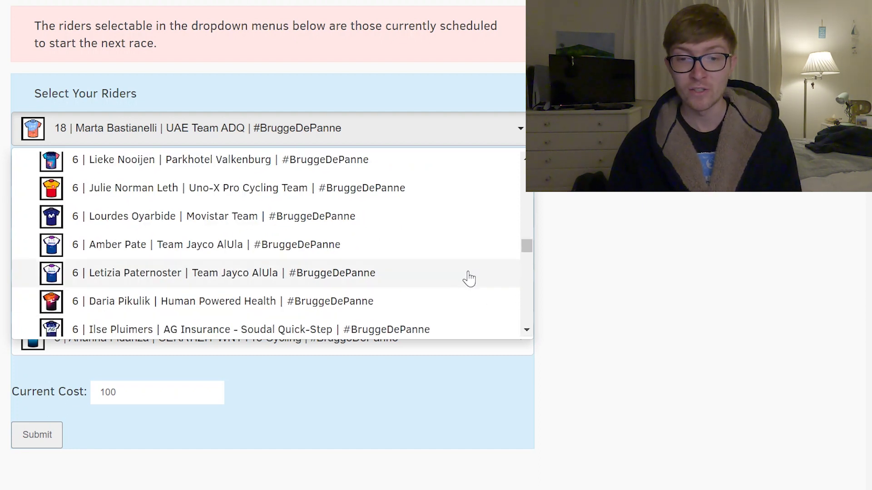
left_click(526, 330)
left_click(527, 330)
left_click(527, 331)
left_click(526, 331)
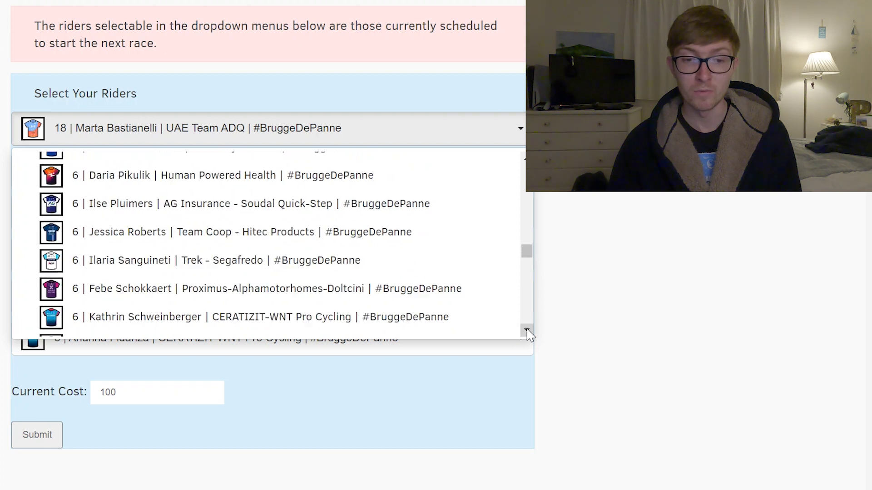
left_click(527, 331)
left_click(526, 331)
left_click(527, 331)
left_click(526, 331)
left_click(526, 331)
left_click(527, 331)
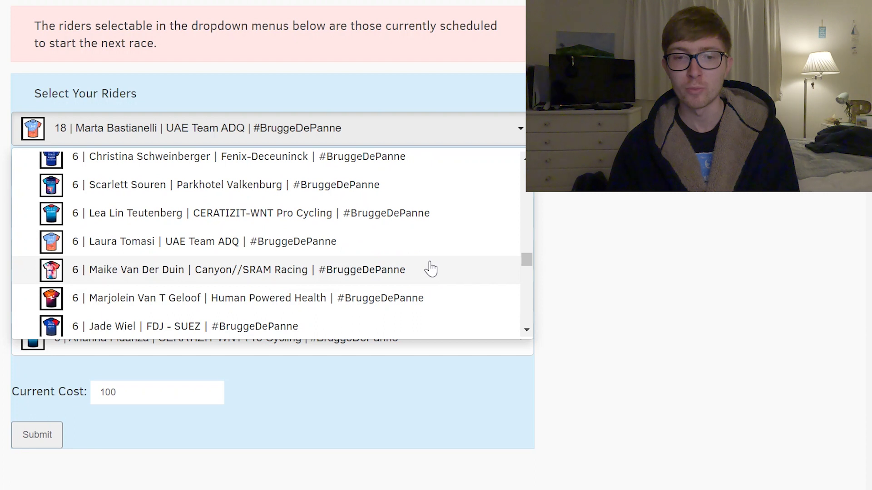
left_click(528, 329)
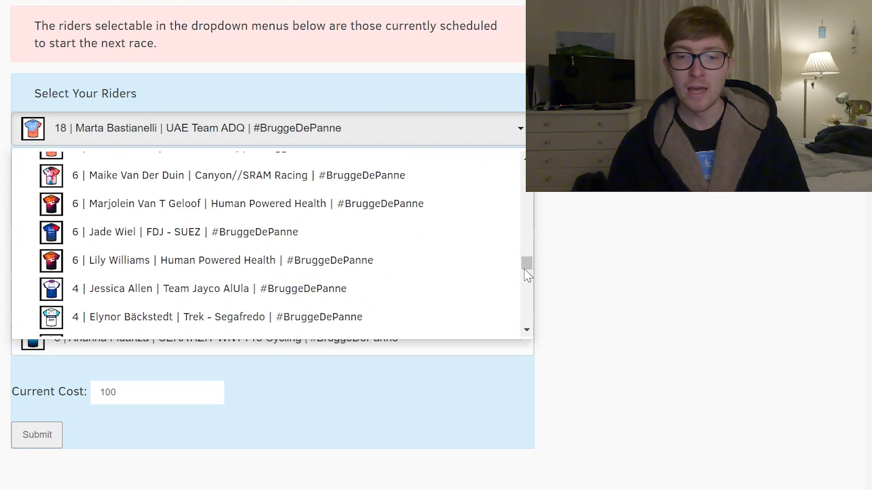
left_click_drag(526, 275, 526, 293)
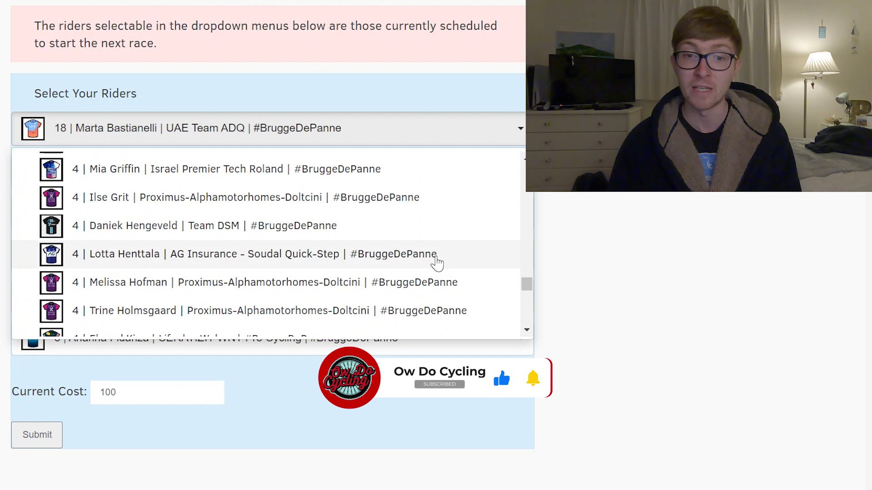
Pick the 4-credit AG Insurance - Soudal Quick-Step rider for slot five, totalling 100 credits
left_click(438, 142)
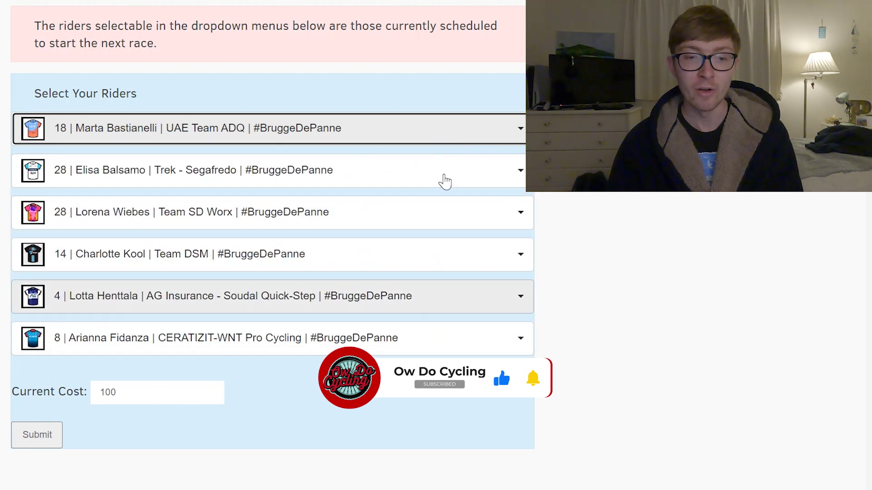